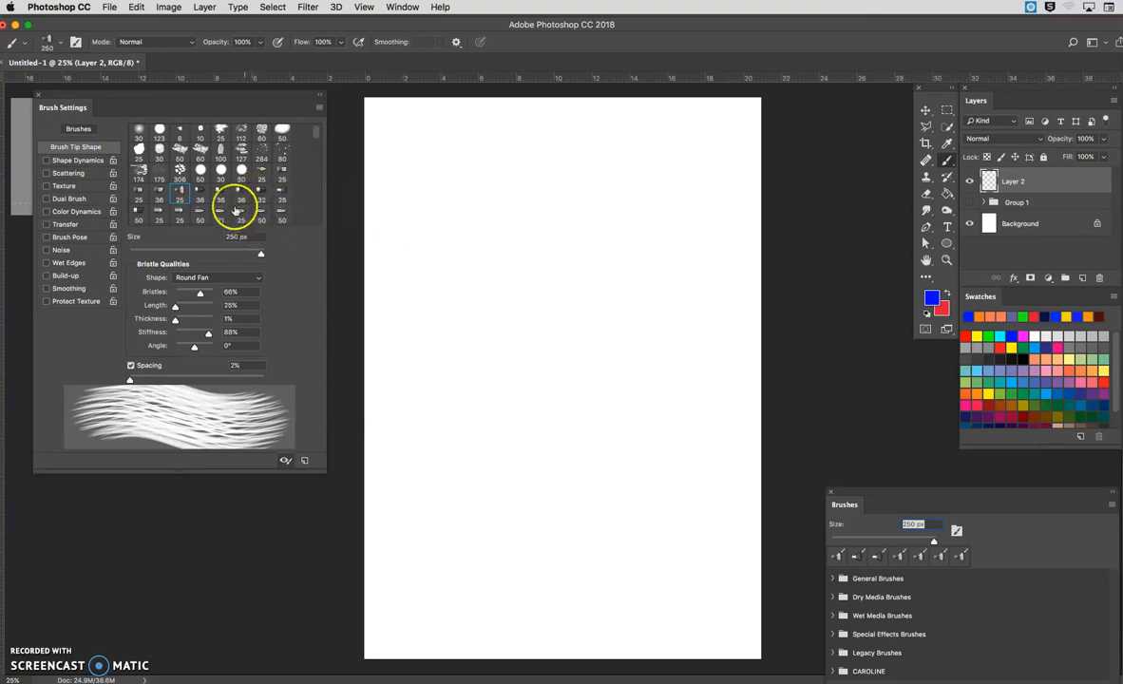
# Step: Paint a vertical blue stroke with the Round Fan bristle brush at 25 px and a second one beside it at 92 px
pyautogui.click(195, 192)
pyautogui.click(179, 190)
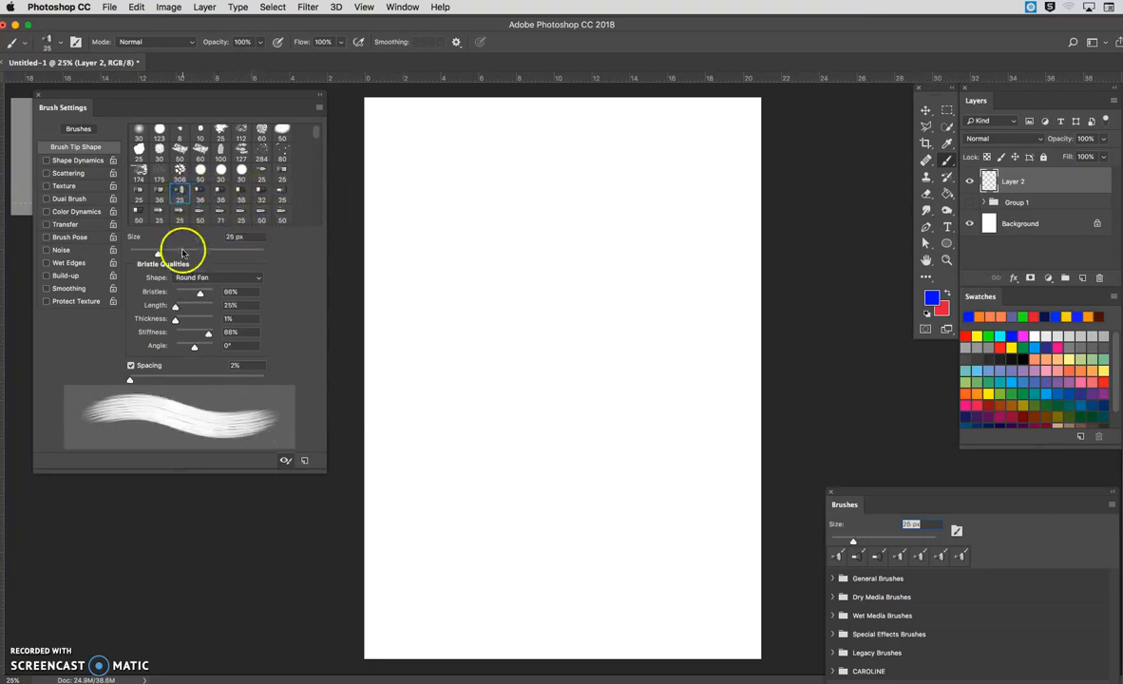
pyautogui.moveTo(427, 166); pyautogui.dragTo(430, 434)
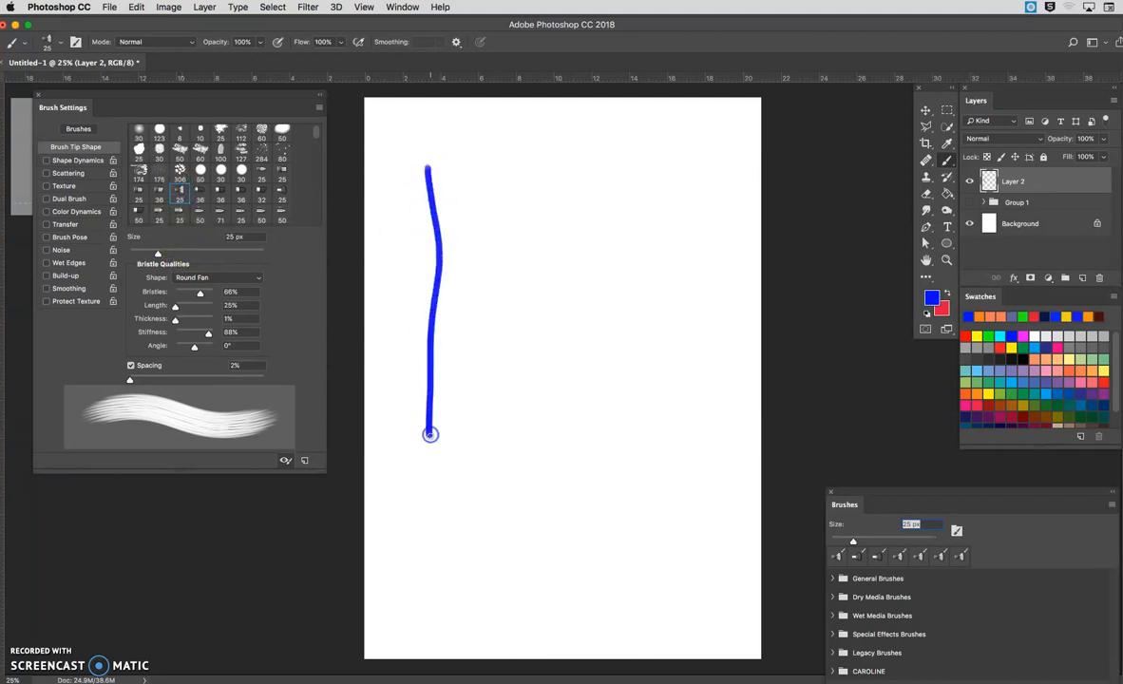
pyautogui.click(227, 255)
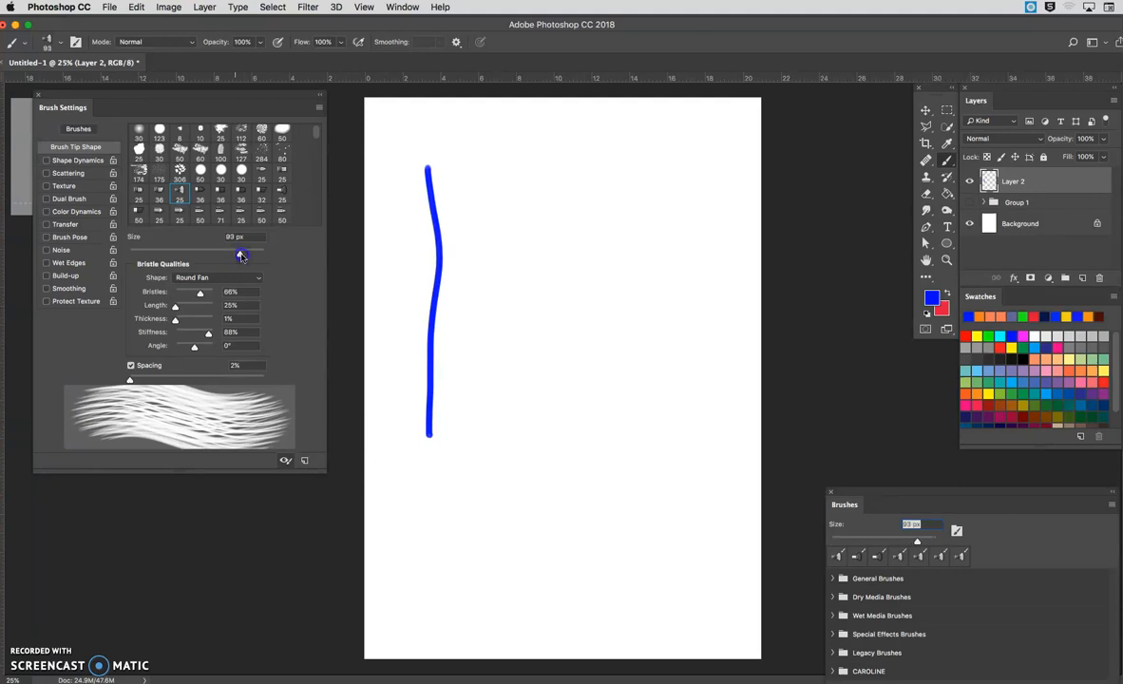
pyautogui.moveTo(464, 174)
pyautogui.mouseDown()
pyautogui.moveTo(483, 310)
pyautogui.moveTo(475, 437)
pyautogui.mouseUp()
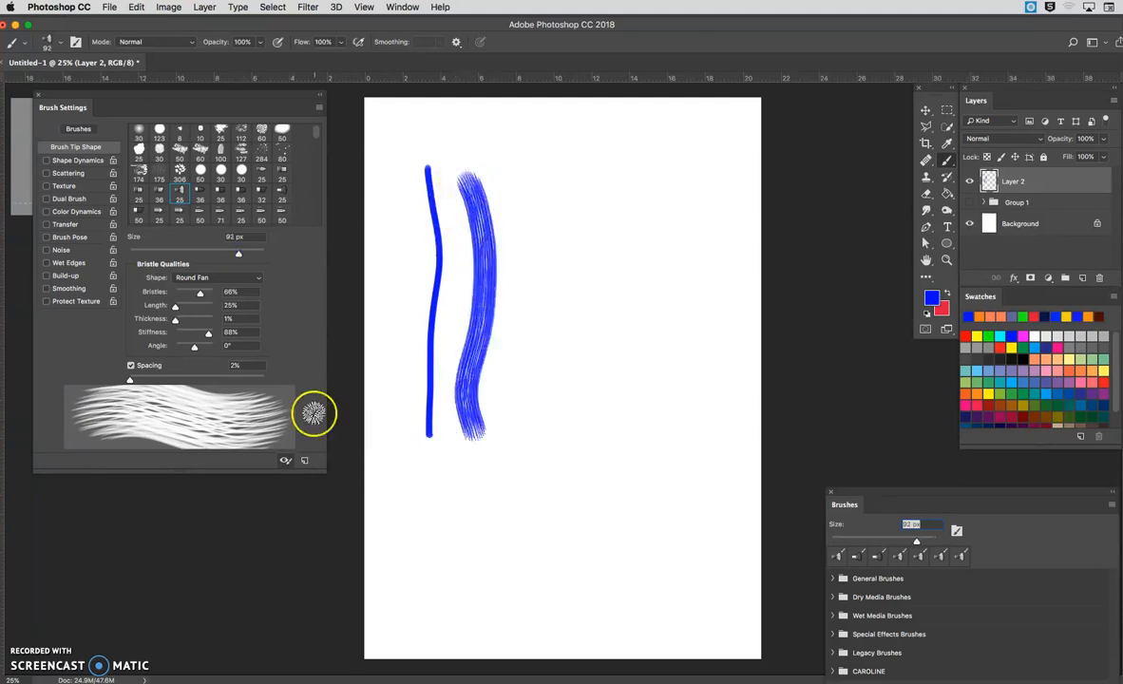
# Step: Paint two more vertical strokes with the bristle brush, one with wider spacing and one with spacing at 36%
pyautogui.click(158, 379)
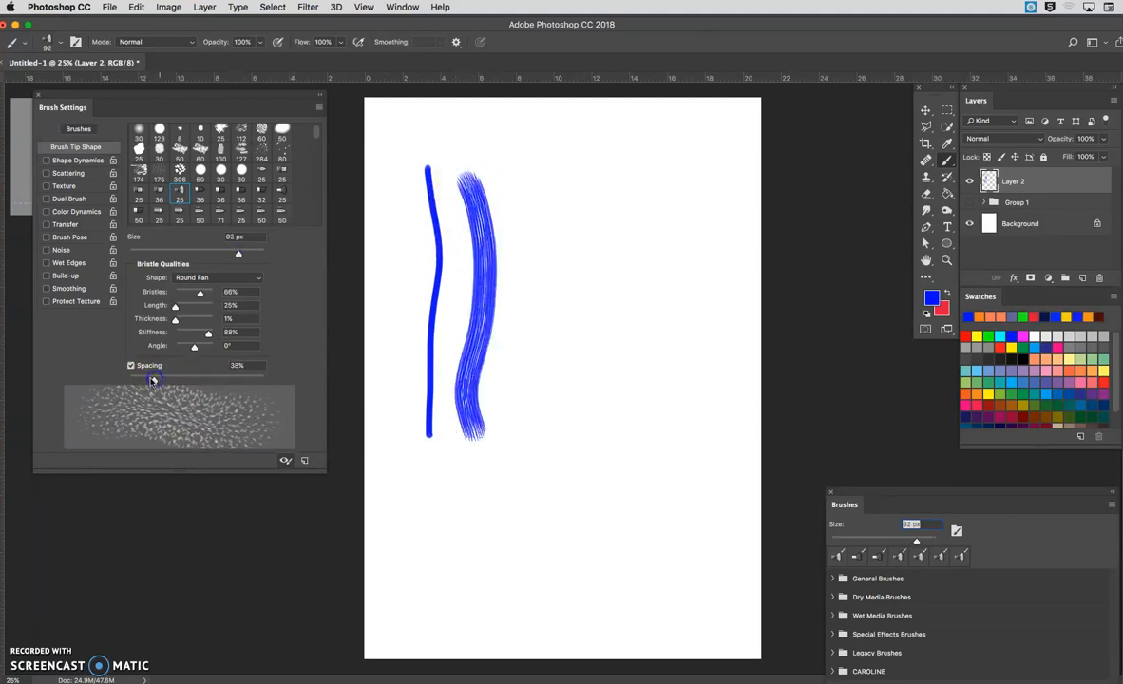
pyautogui.moveTo(158, 380); pyautogui.dragTo(168, 380)
pyautogui.moveTo(513, 166)
pyautogui.mouseDown()
pyautogui.moveTo(533, 256)
pyautogui.moveTo(524, 475)
pyautogui.mouseUp()
pyautogui.moveTo(168, 380); pyautogui.dragTo(153, 381)
pyautogui.moveTo(615, 176); pyautogui.dragTo(575, 485)
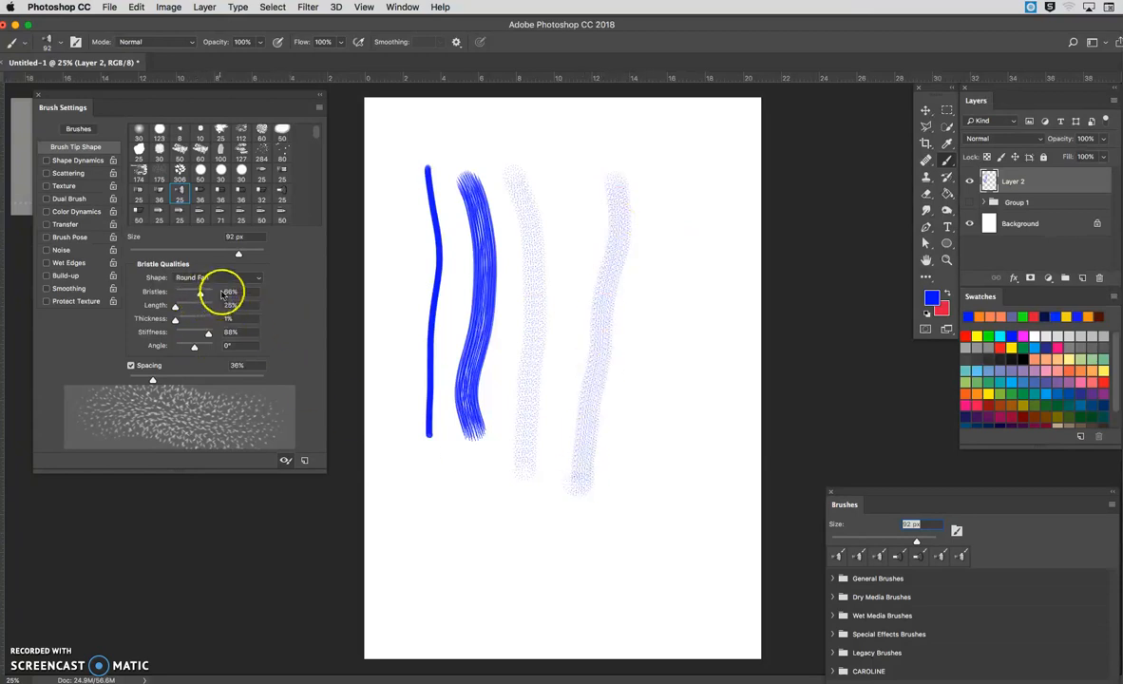
# Step: Reduce the bristles to 35% and paint a vertical stroke, plus broad speckled strokes across the canvas at 300 px
pyautogui.moveTo(199, 294); pyautogui.dragTo(188, 295)
pyautogui.moveTo(662, 169); pyautogui.dragTo(646, 504)
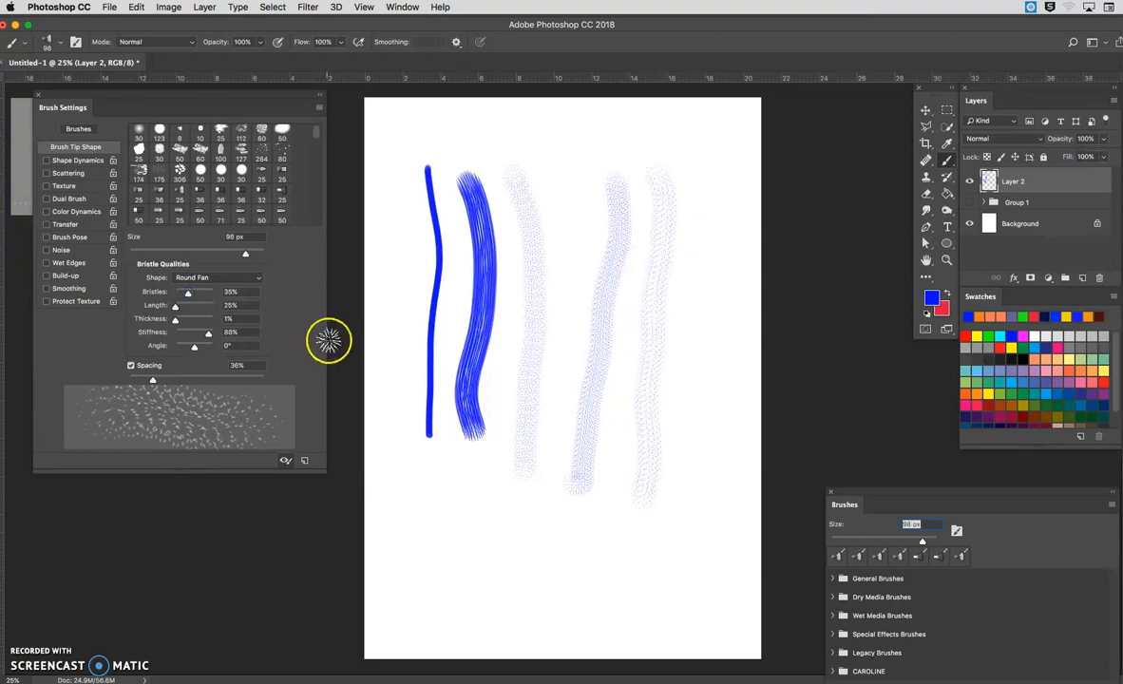
pyautogui.moveTo(245, 254); pyautogui.dragTo(264, 253)
pyautogui.moveTo(401, 157)
pyautogui.mouseDown()
pyautogui.moveTo(421, 594)
pyautogui.moveTo(530, 553)
pyautogui.moveTo(671, 573)
pyautogui.mouseUp()
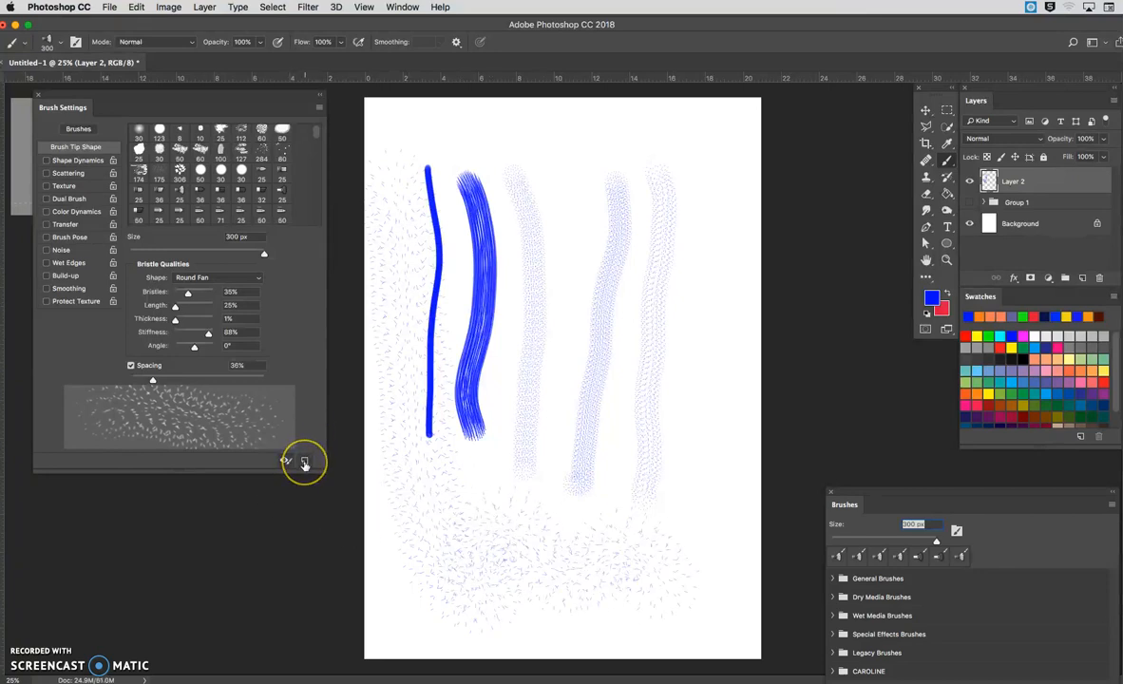
pyautogui.moveTo(572, 469)
pyautogui.mouseDown()
pyautogui.moveTo(443, 520)
pyautogui.moveTo(494, 502)
pyautogui.moveTo(637, 502)
pyautogui.moveTo(597, 272)
pyautogui.moveTo(553, 452)
pyautogui.mouseUp()
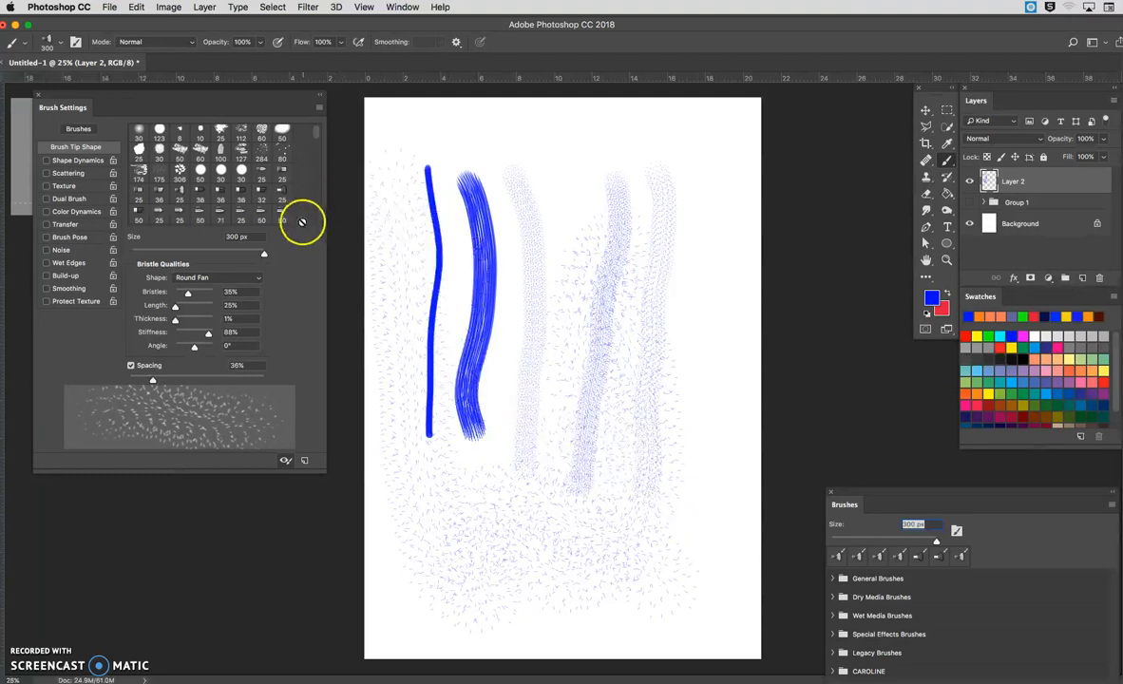
# Step: Sample various brush tips, including Flat Fan, 27, 134, 24 and 174, and compare their shape options, settings and stroke previews
pyautogui.click(238, 217)
pyautogui.click(281, 193)
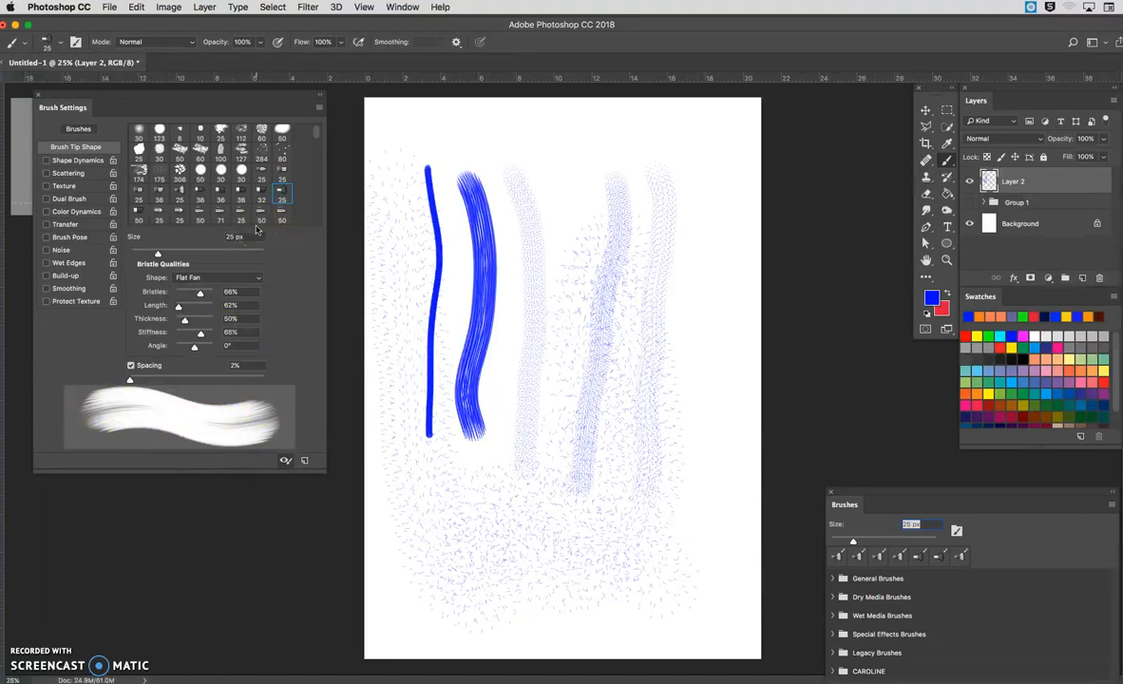
pyautogui.click(213, 280)
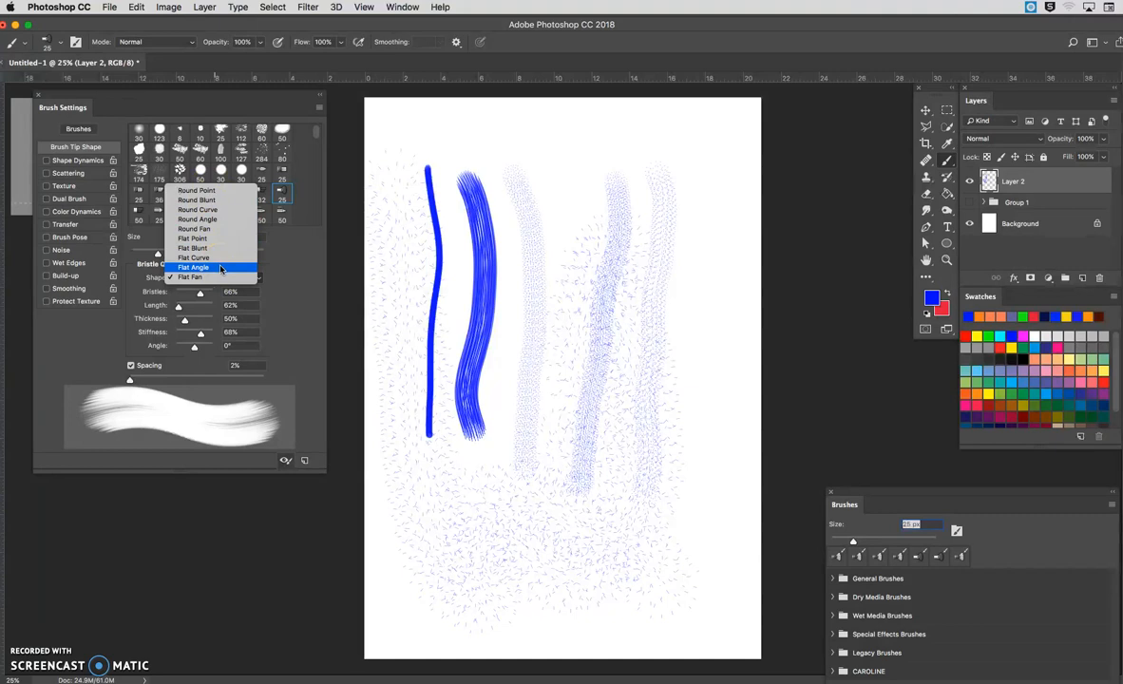
pyautogui.click(291, 243)
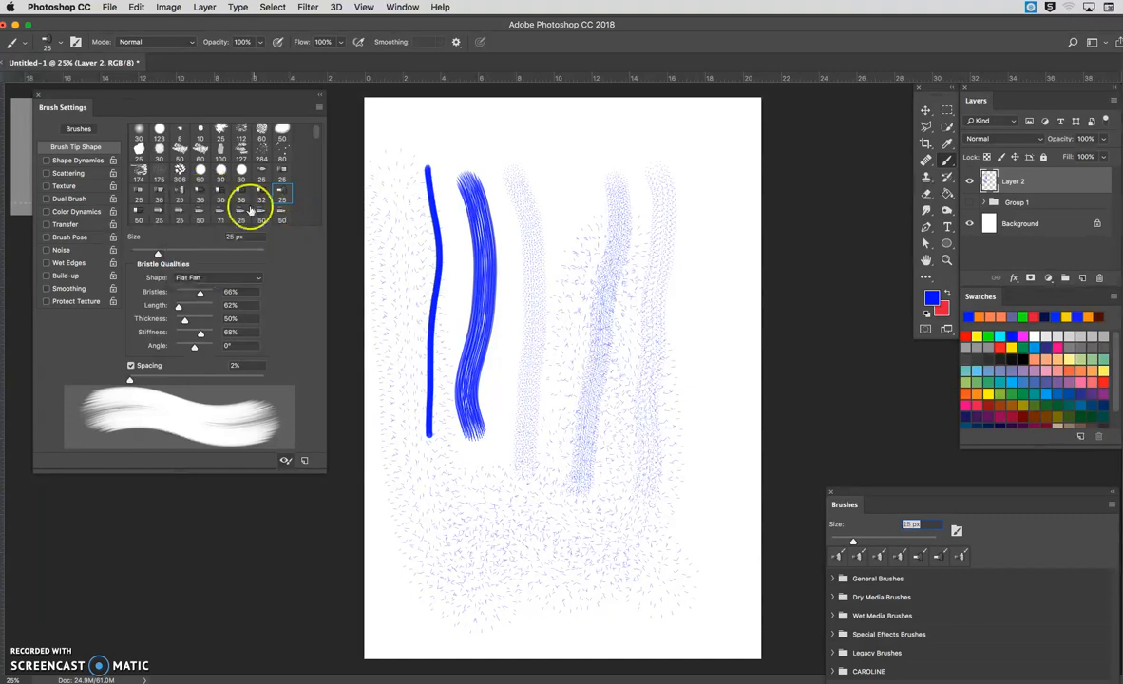
pyautogui.scroll(-3, 220, 211)
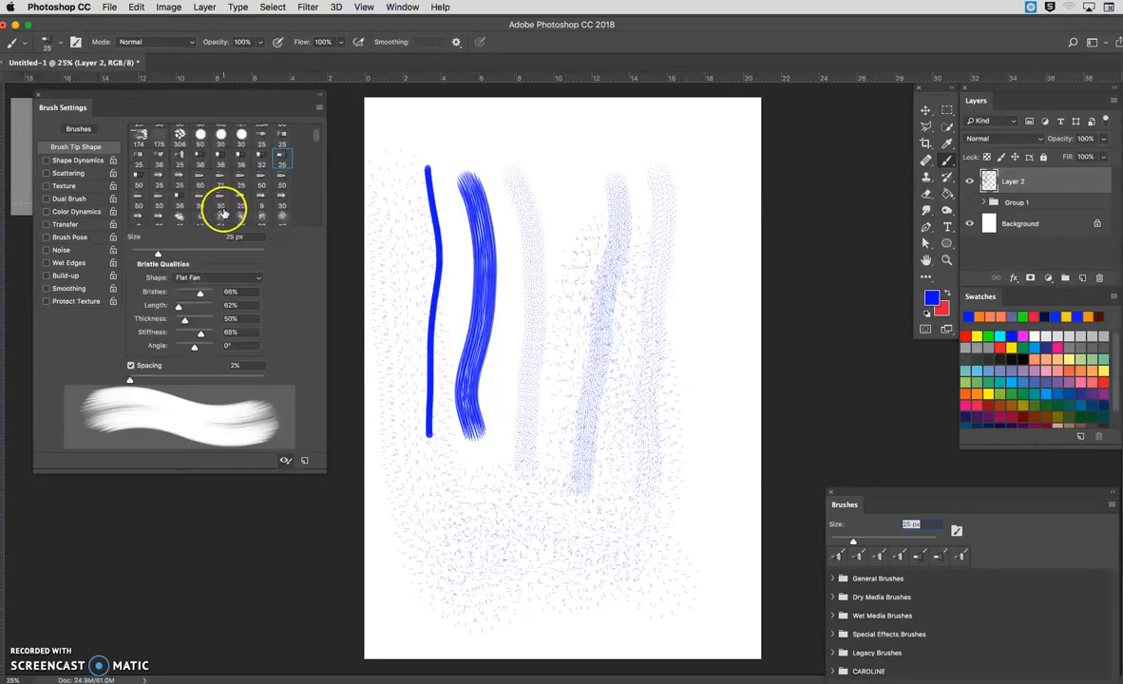
pyautogui.scroll(-2, 220, 211)
pyautogui.click(242, 154)
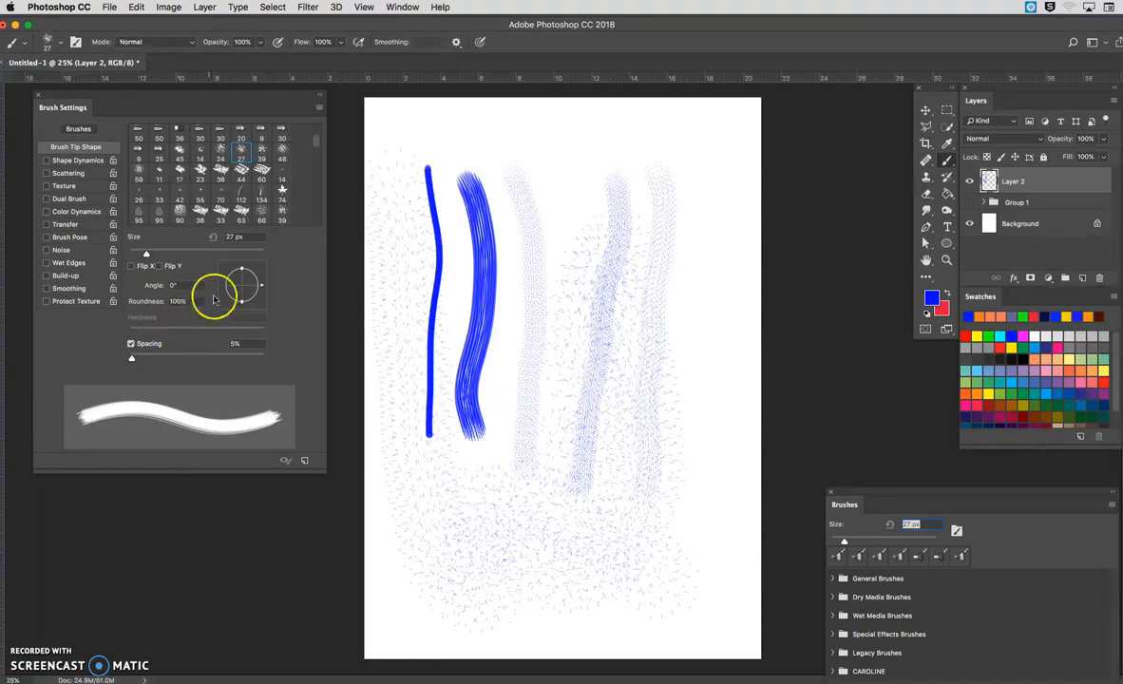
pyautogui.click(260, 191)
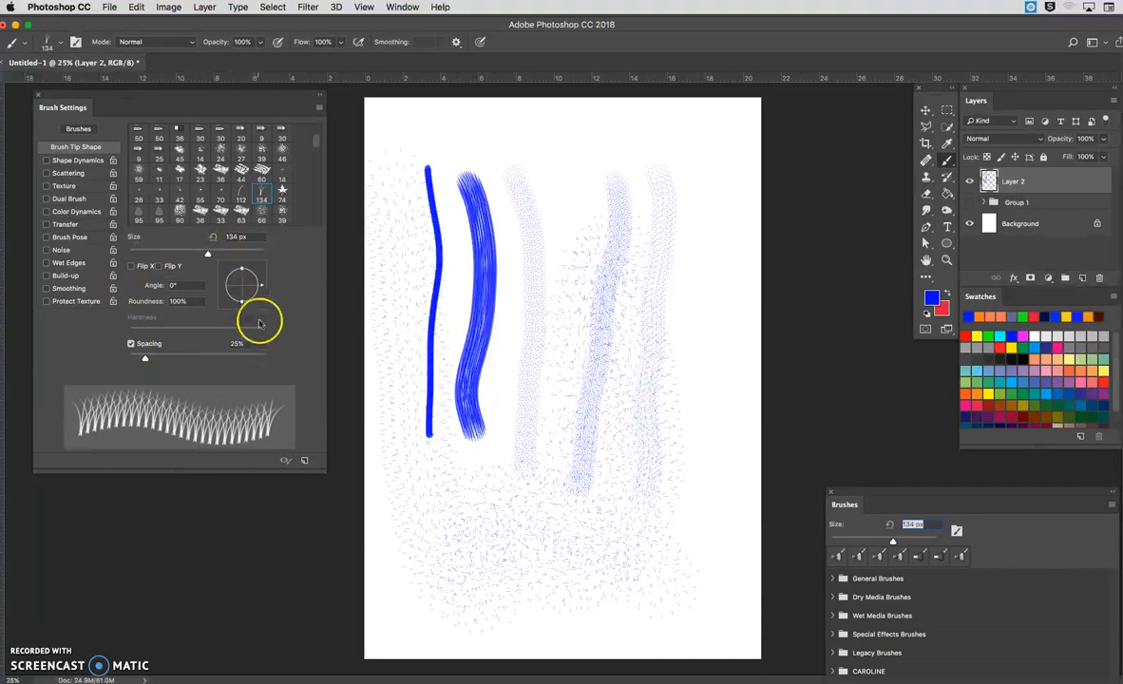
pyautogui.click(221, 148)
pyautogui.scroll(5, 221, 147)
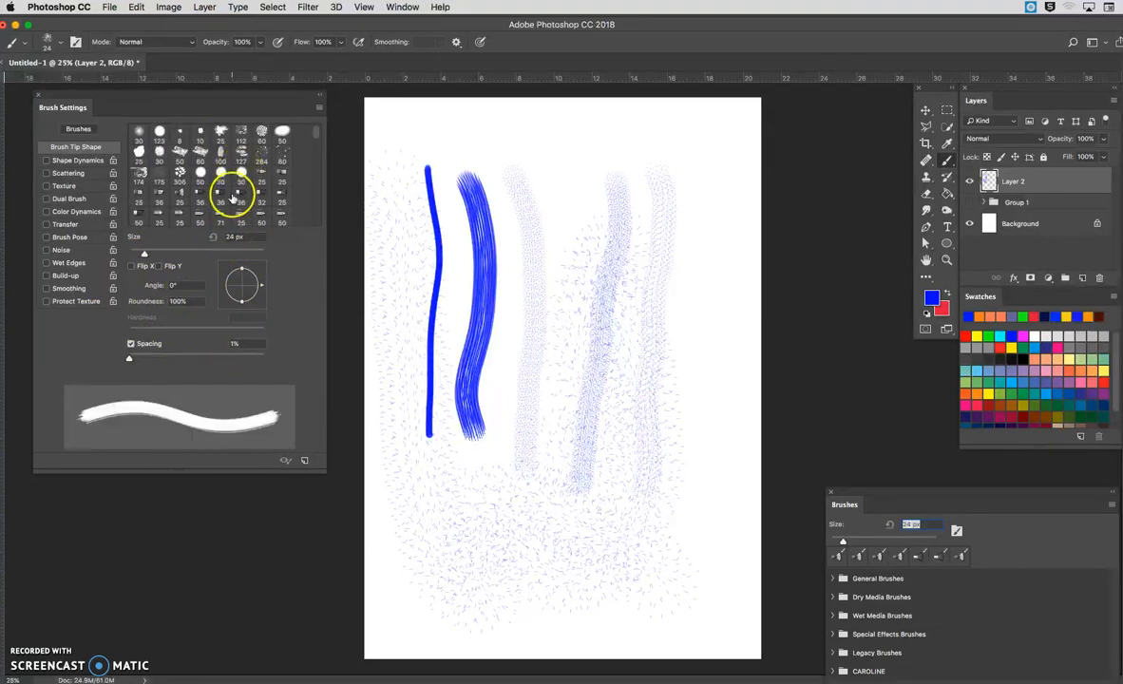
pyautogui.click(138, 174)
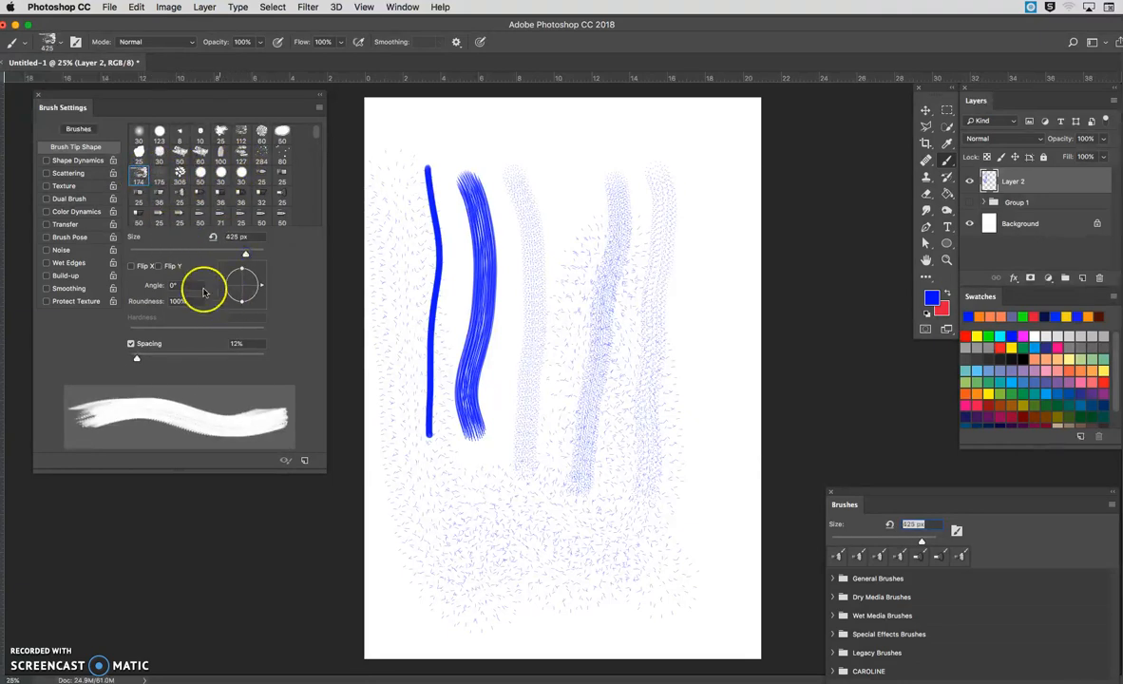
# Step: Set the 25 px Flat Fan brush to 21% bristles, 154% length and 68% spacing, and paint a wavy stroke and a zigzag
pyautogui.click(280, 195)
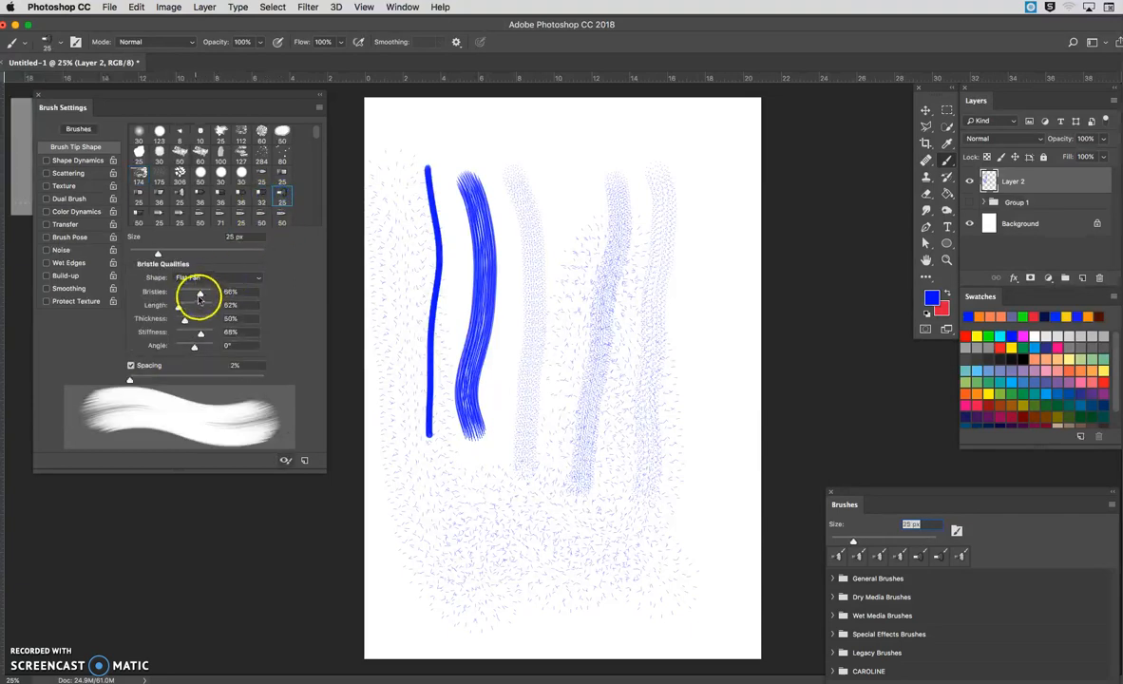
pyautogui.moveTo(199, 295); pyautogui.dragTo(182, 295)
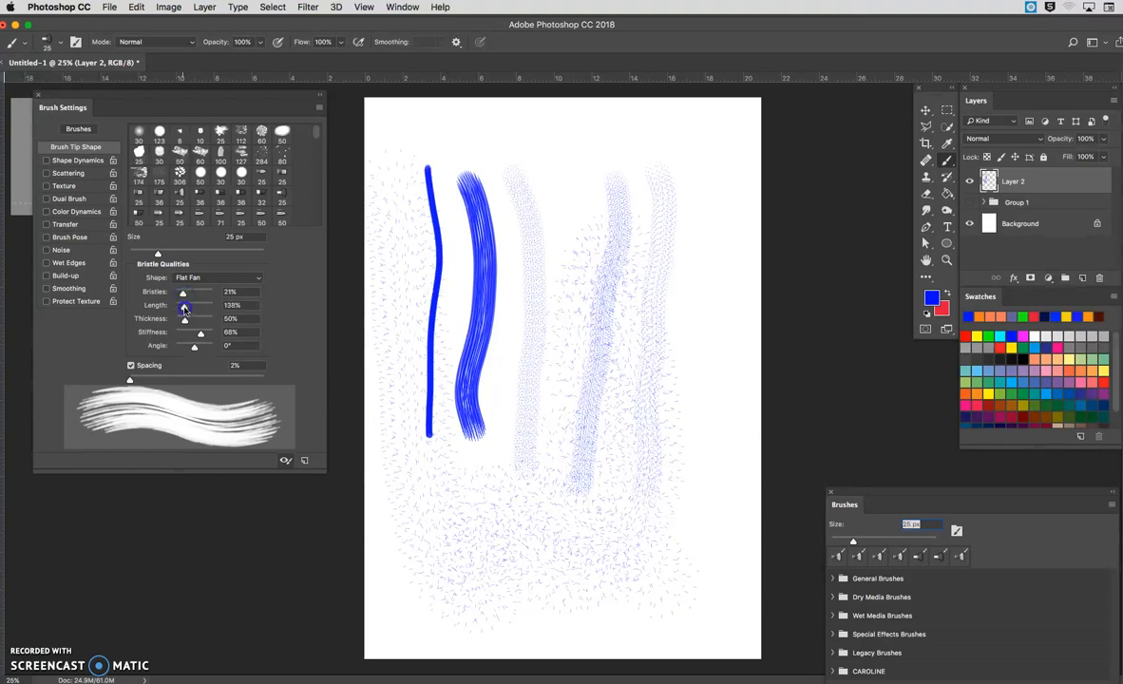
pyautogui.moveTo(130, 380)
pyautogui.mouseDown()
pyautogui.moveTo(110, 381)
pyautogui.moveTo(174, 380)
pyautogui.mouseUp()
pyautogui.moveTo(567, 162)
pyautogui.mouseDown()
pyautogui.moveTo(568, 287)
pyautogui.moveTo(582, 404)
pyautogui.mouseUp()
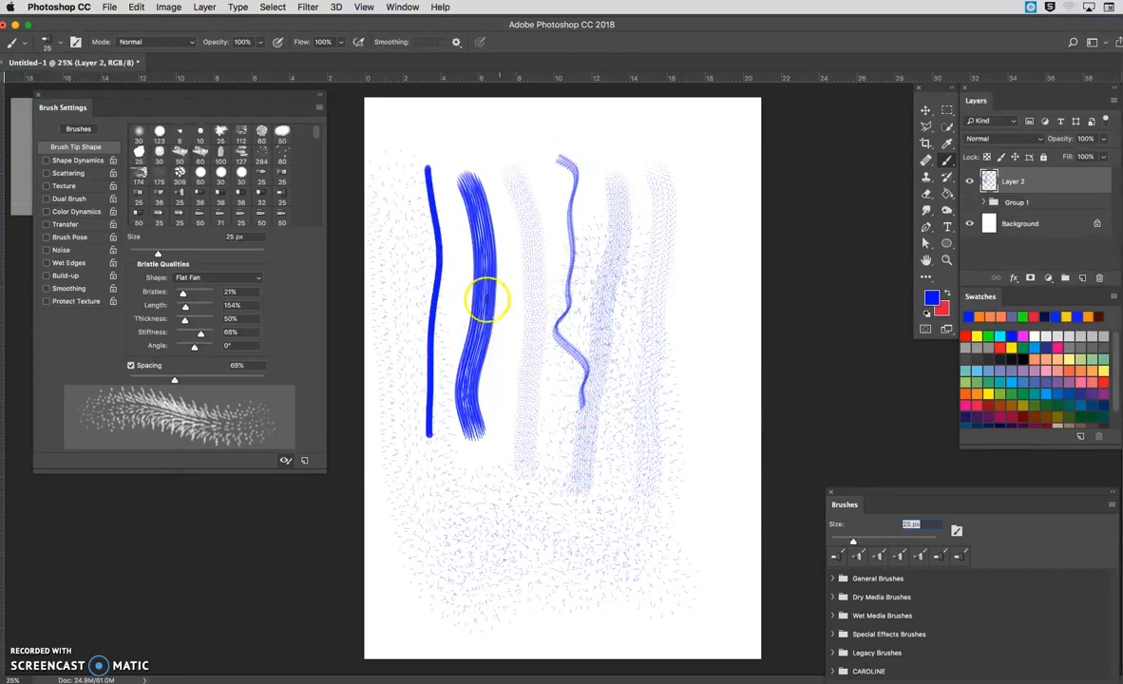
pyautogui.moveTo(528, 300)
pyautogui.mouseDown()
pyautogui.moveTo(550, 327)
pyautogui.moveTo(546, 370)
pyautogui.moveTo(579, 438)
pyautogui.mouseUp()
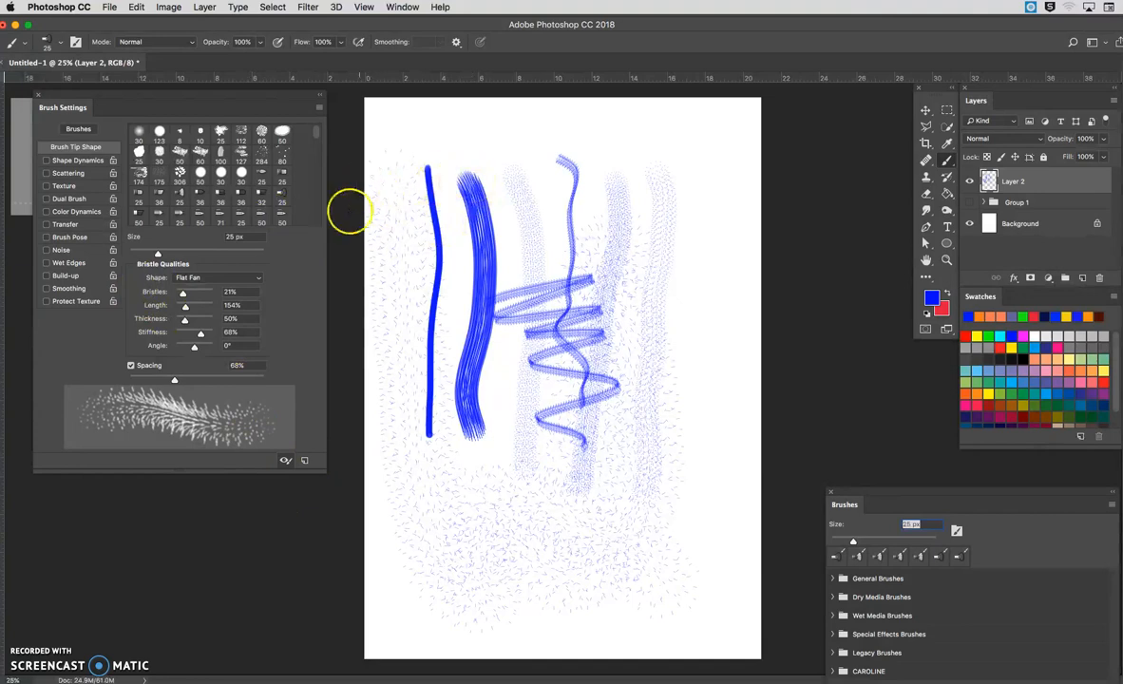
# Step: Clear all strokes from Layer 2 and set up the soft round 30 brush tip at 368 px with 47% hardness
pyautogui.click(140, 133)
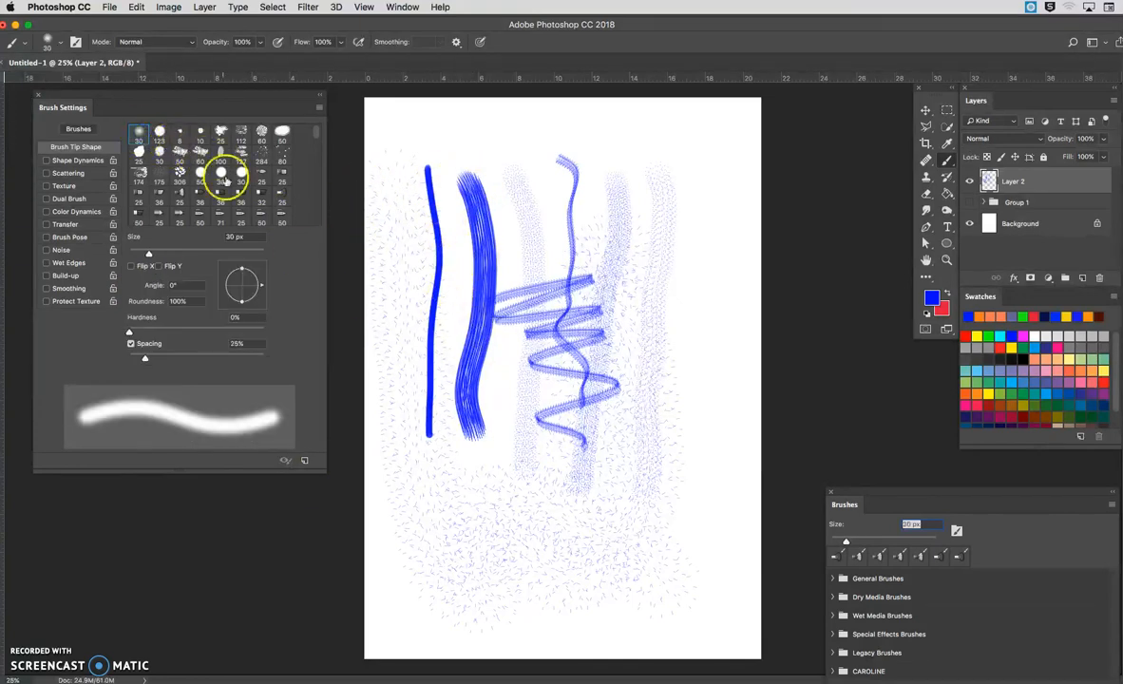
pyautogui.click(244, 254)
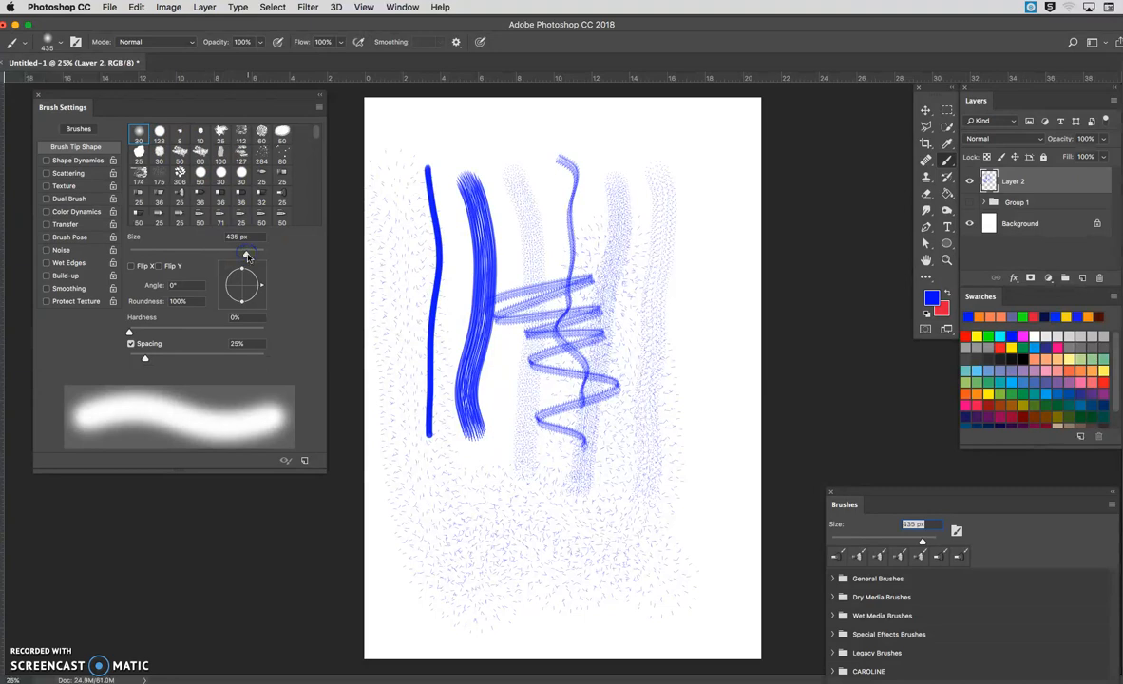
pyautogui.press('super+a')
pyautogui.press('Delete')
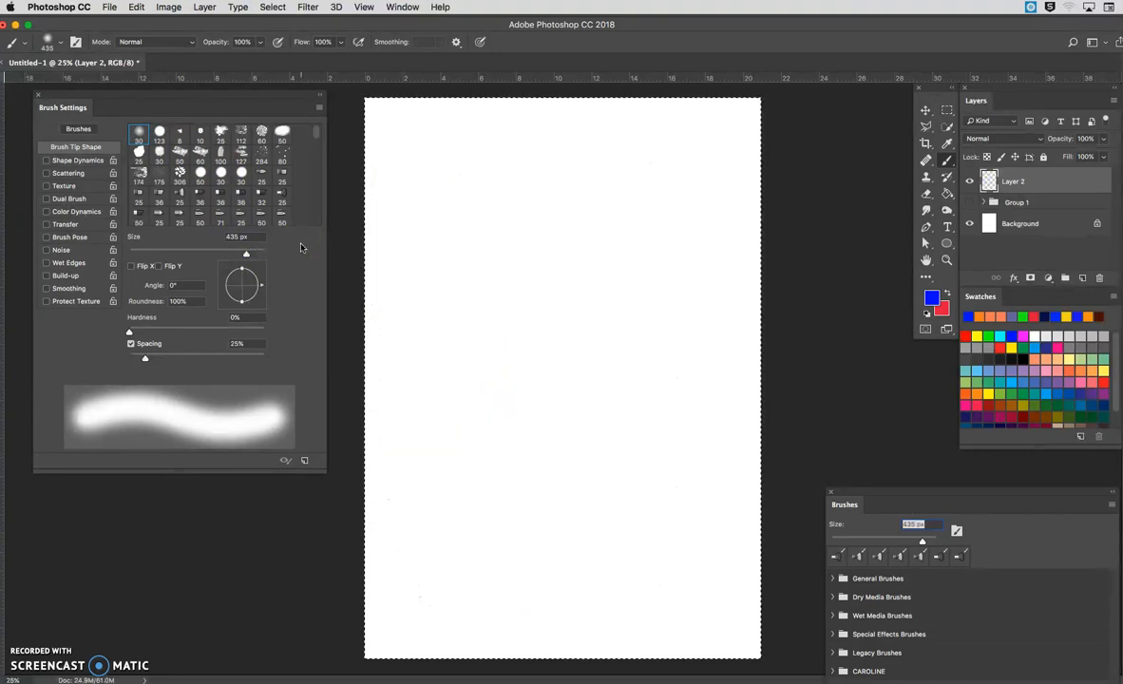
pyautogui.press('super+d')
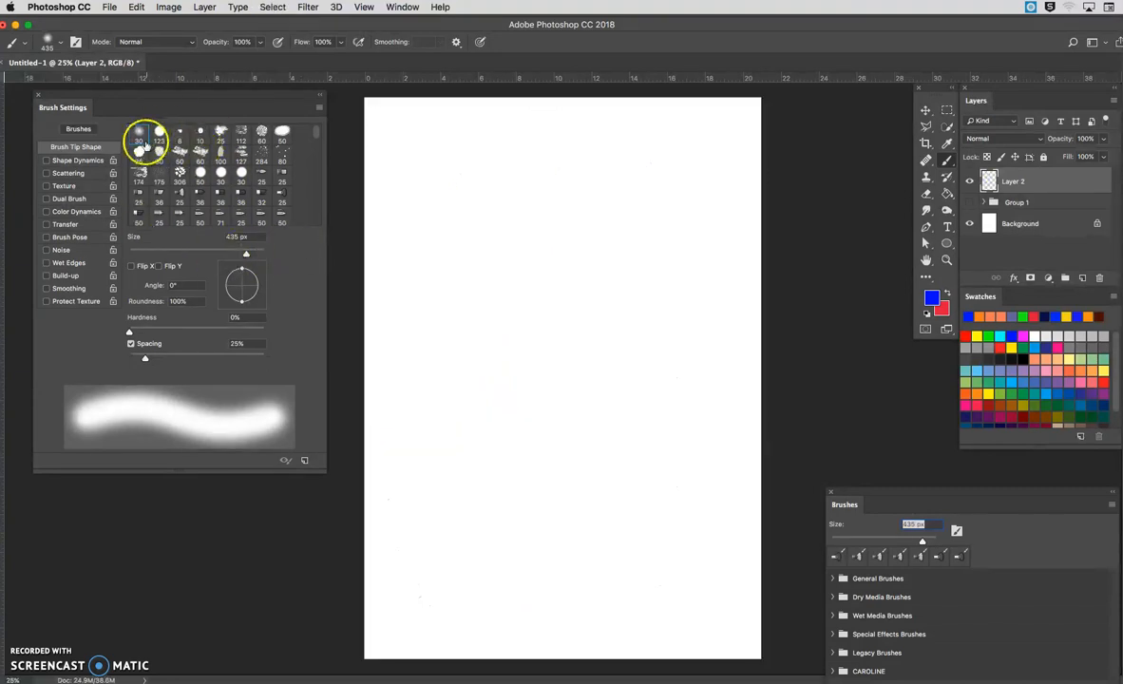
pyautogui.moveTo(191, 334); pyautogui.dragTo(197, 333)
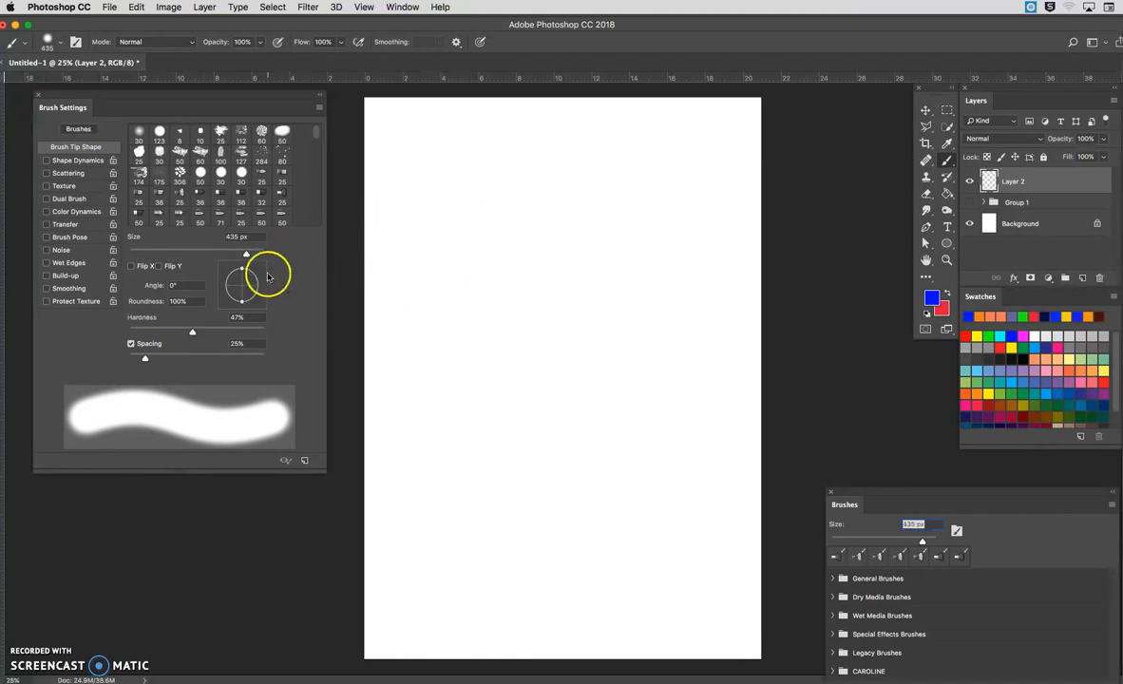
# Step: Enable Shape Dynamics with Size Jitter at 100% and paint a long vertical stroke near the canvas's left edge
pyautogui.click(81, 162)
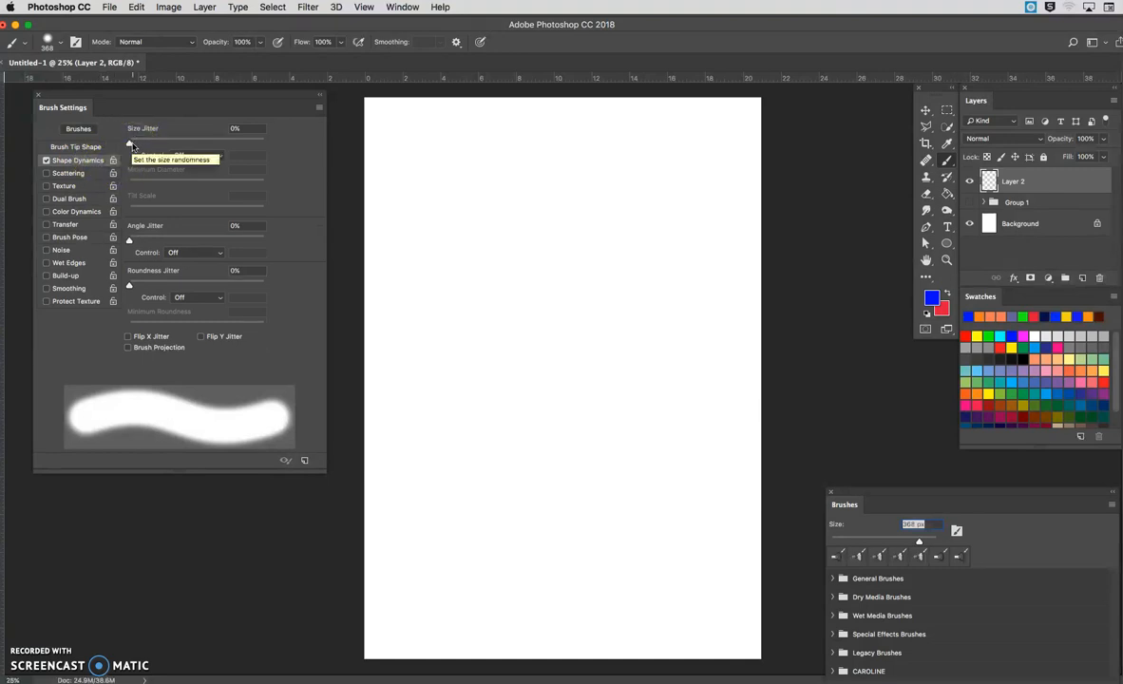
pyautogui.moveTo(131, 144)
pyautogui.mouseDown()
pyautogui.moveTo(243, 142)
pyautogui.moveTo(142, 133)
pyautogui.moveTo(173, 135)
pyautogui.moveTo(187, 156)
pyautogui.moveTo(238, 143)
pyautogui.mouseUp()
pyautogui.click(184, 143)
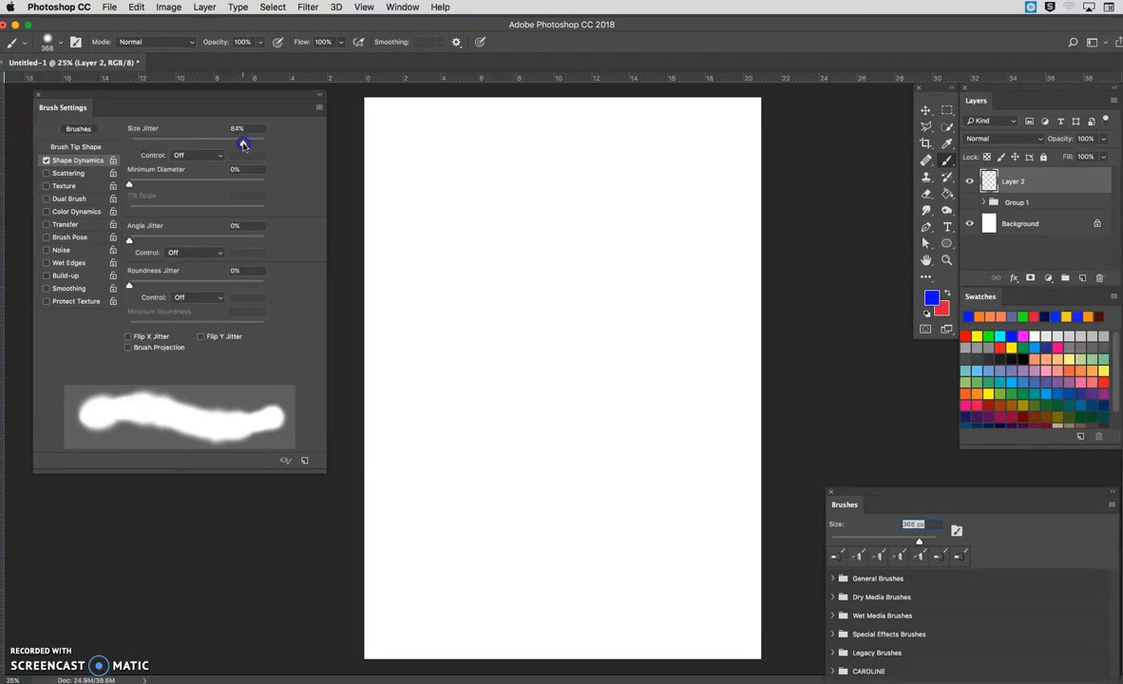
pyautogui.moveTo(244, 145)
pyautogui.mouseDown()
pyautogui.moveTo(175, 140)
pyautogui.moveTo(267, 144)
pyautogui.mouseUp()
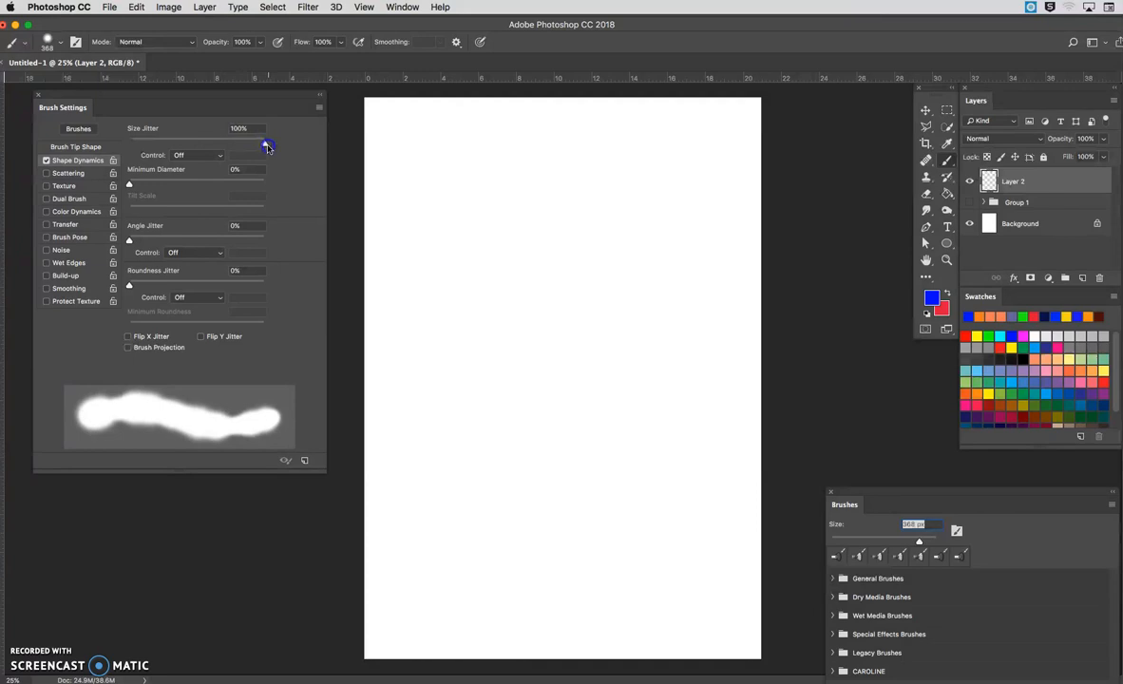
pyautogui.moveTo(430, 171)
pyautogui.mouseDown()
pyautogui.moveTo(453, 288)
pyautogui.moveTo(433, 582)
pyautogui.mouseUp()
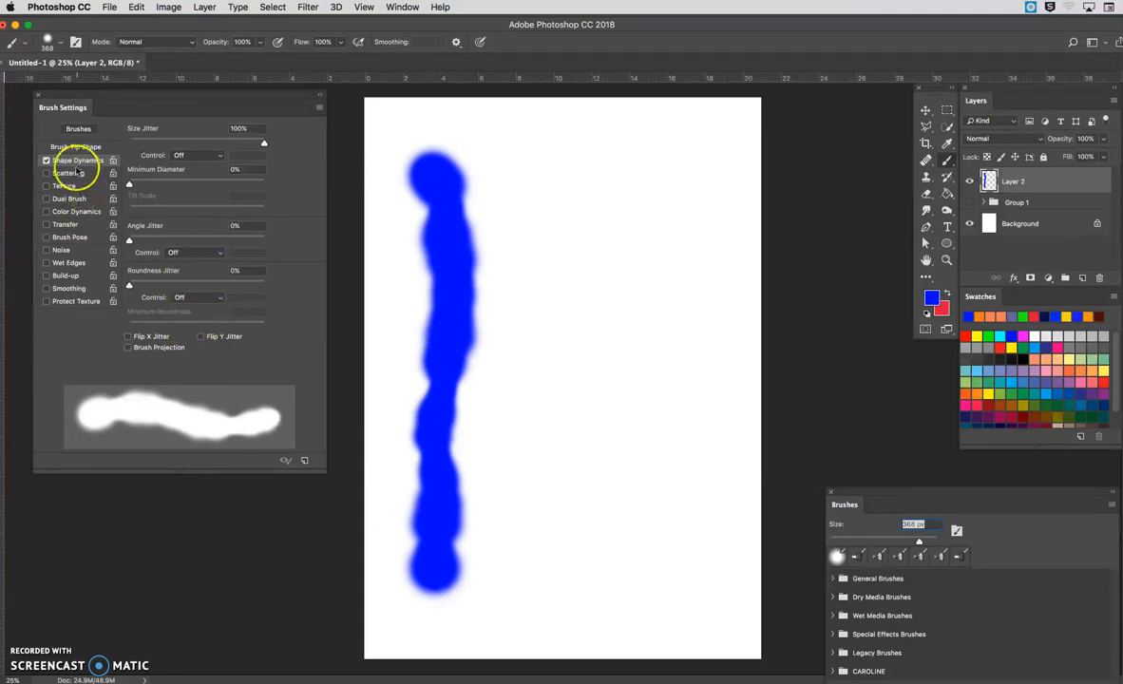
# Step: Raise the brush tip's hardness to 81% and paint a second vertical stroke to the right of the first
pyautogui.click(81, 146)
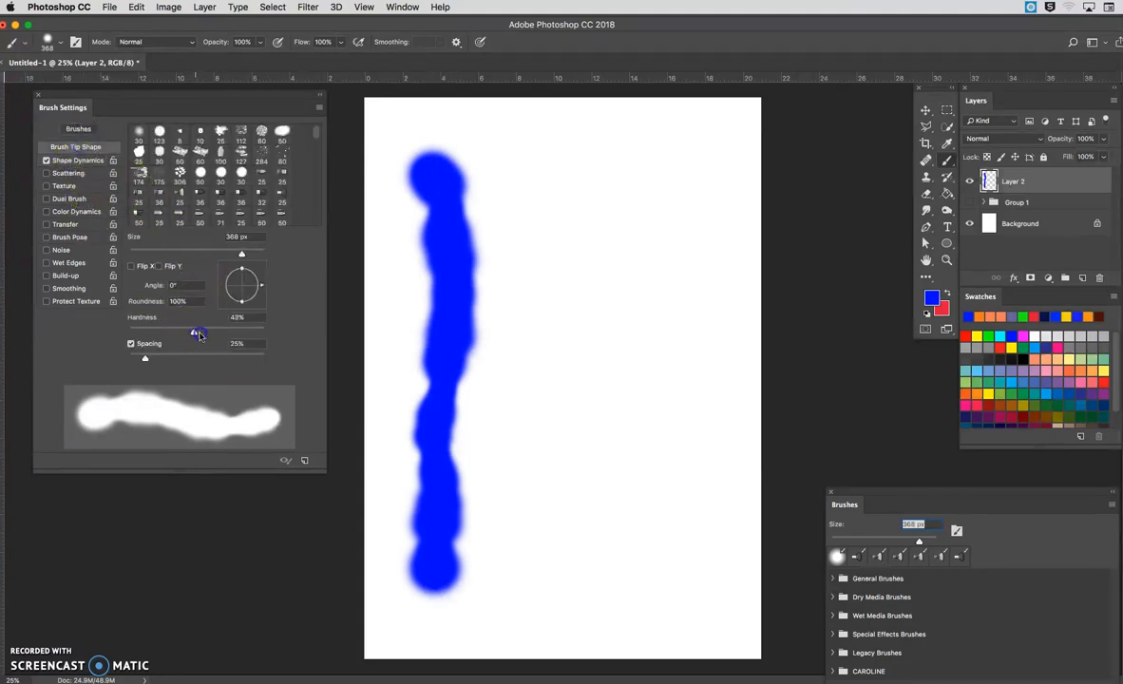
pyautogui.moveTo(191, 330); pyautogui.dragTo(237, 329)
pyautogui.moveTo(519, 169); pyautogui.dragTo(511, 499)
pyautogui.click(191, 205)
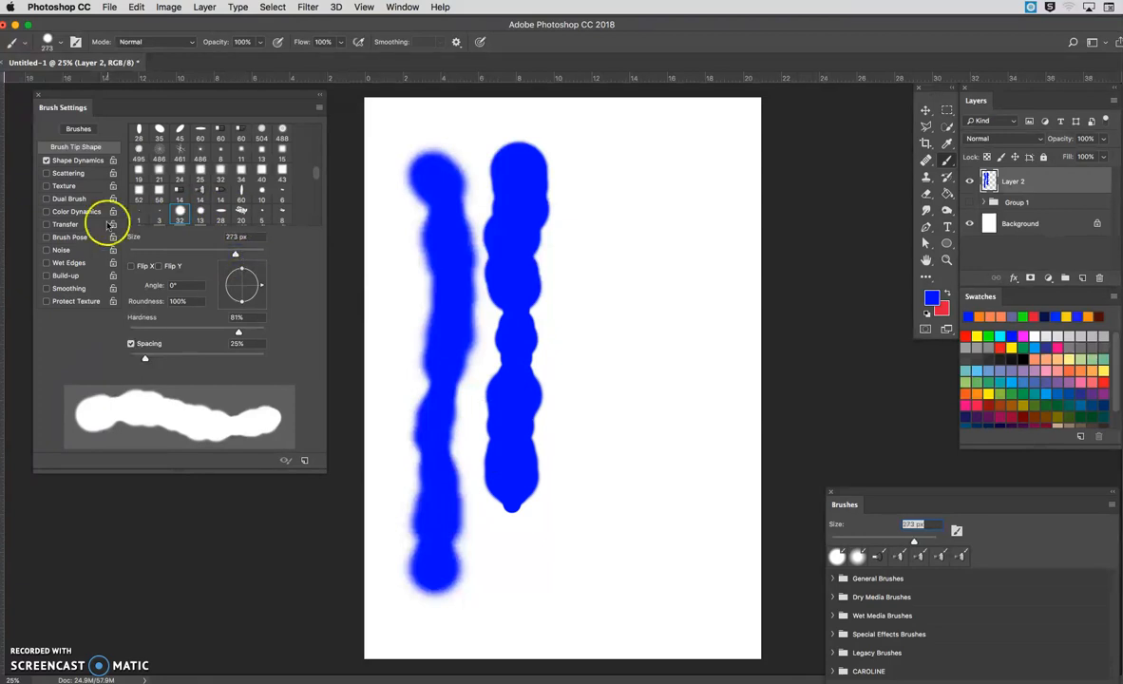
# Step: Set the Shape Dynamics minimum diameter to 45% and paint a third vertical stroke to the right of the other two
pyautogui.click(89, 161)
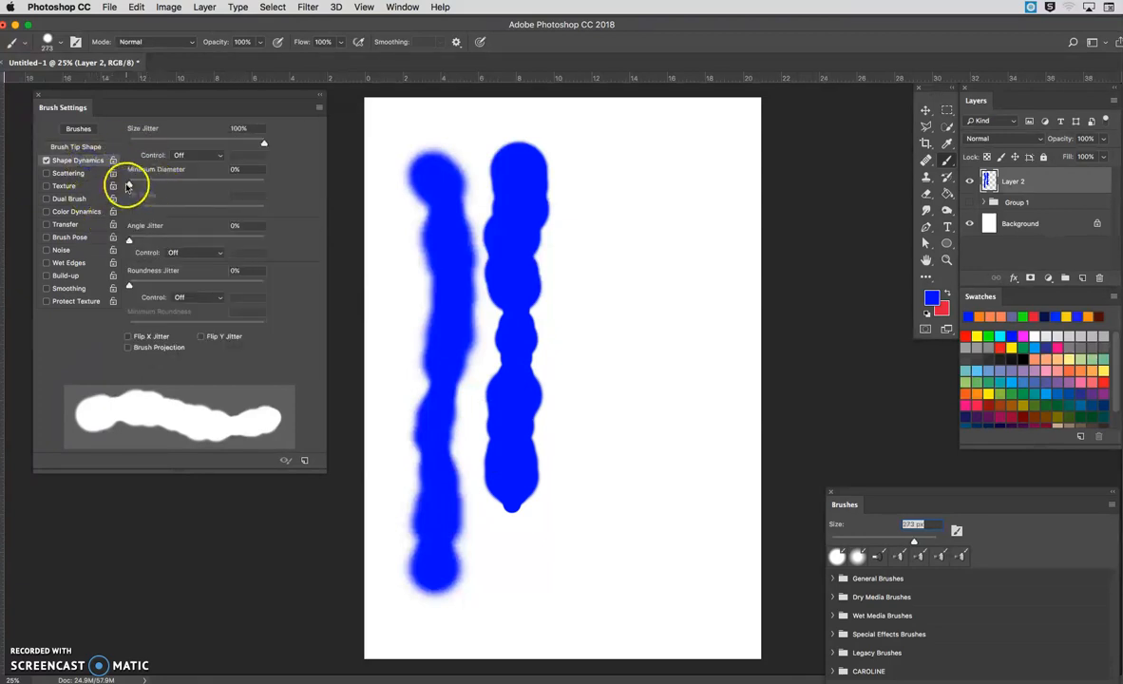
pyautogui.moveTo(130, 185); pyautogui.dragTo(189, 185)
pyautogui.moveTo(609, 170)
pyautogui.mouseDown()
pyautogui.moveTo(616, 202)
pyautogui.moveTo(592, 301)
pyautogui.moveTo(585, 560)
pyautogui.mouseUp()
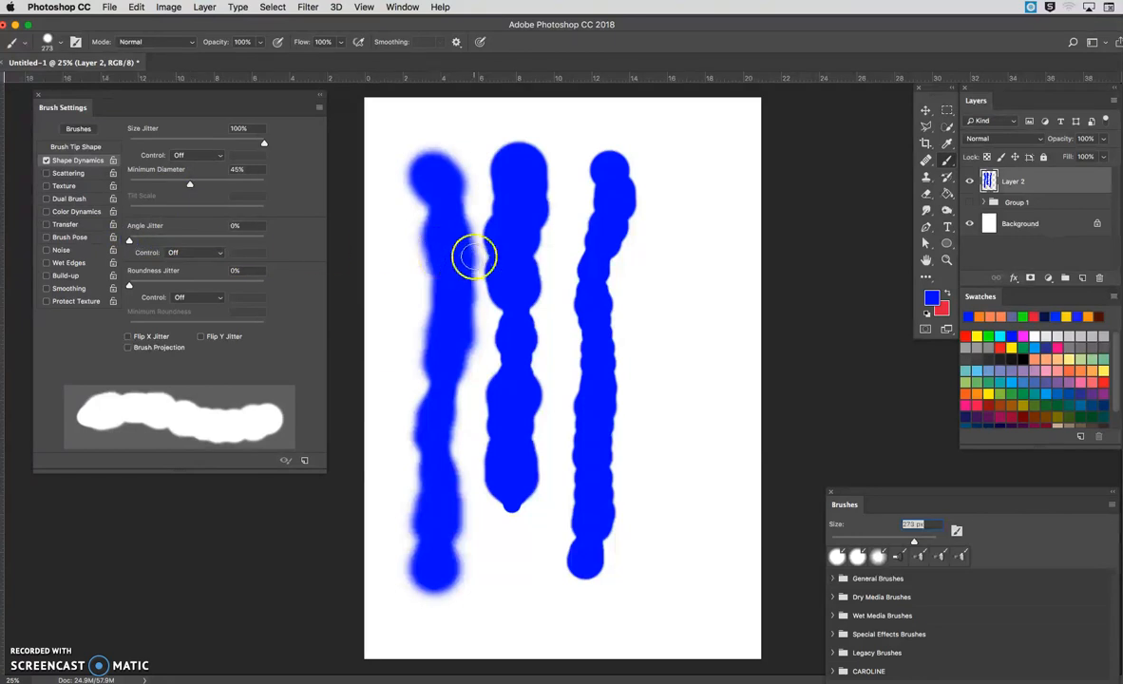
# Step: Flatten the round brush tip into a slanted ellipse with a 30° angle and 38% roundness
pyautogui.click(129, 239)
pyautogui.click(76, 146)
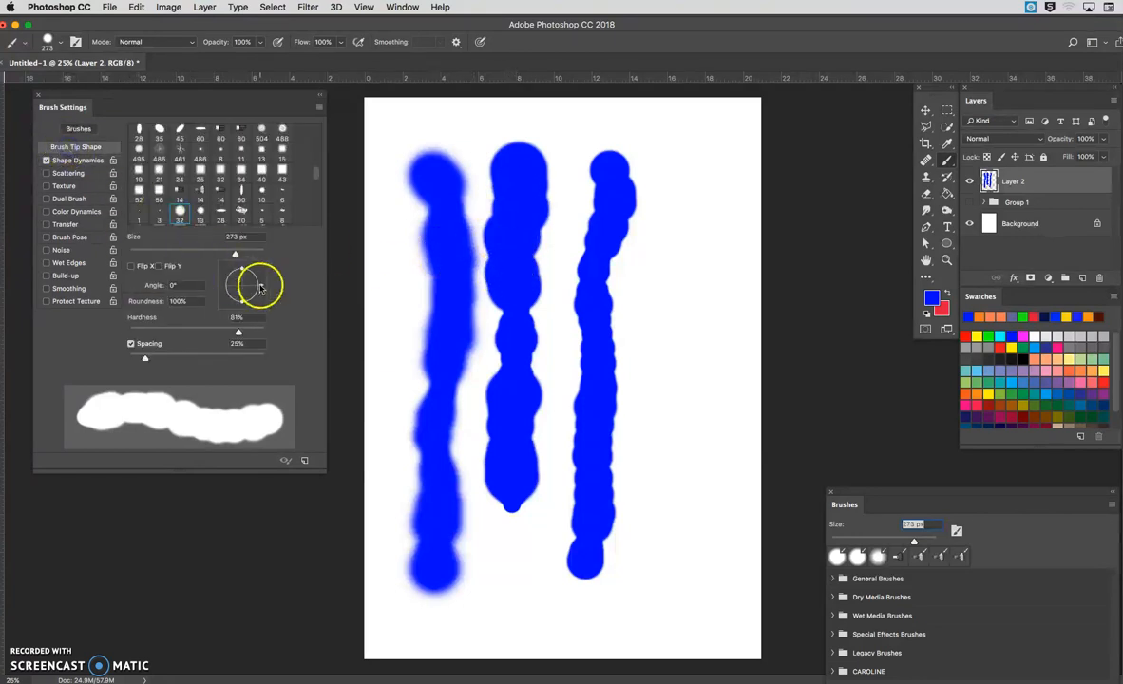
pyautogui.moveTo(242, 269)
pyautogui.mouseDown()
pyautogui.moveTo(242, 282)
pyautogui.moveTo(258, 279)
pyautogui.mouseUp()
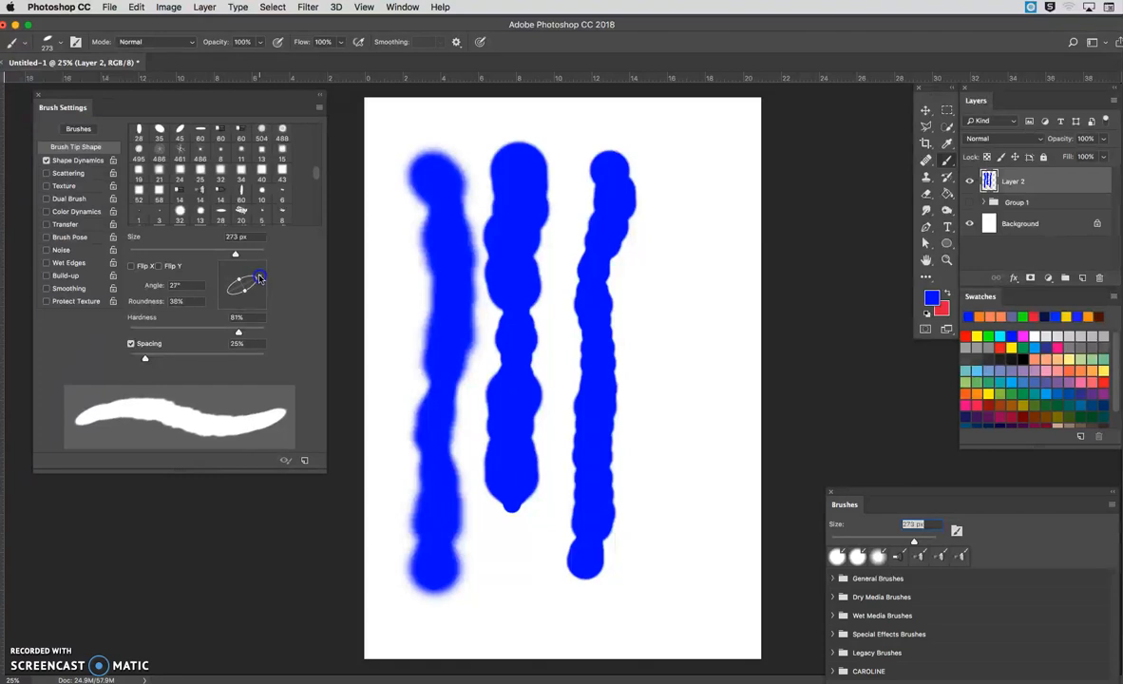
# Step: Set the Shape Dynamics Angle Jitter to 28% and paint a fourth vertical stroke to the right of the other three
pyautogui.click(90, 162)
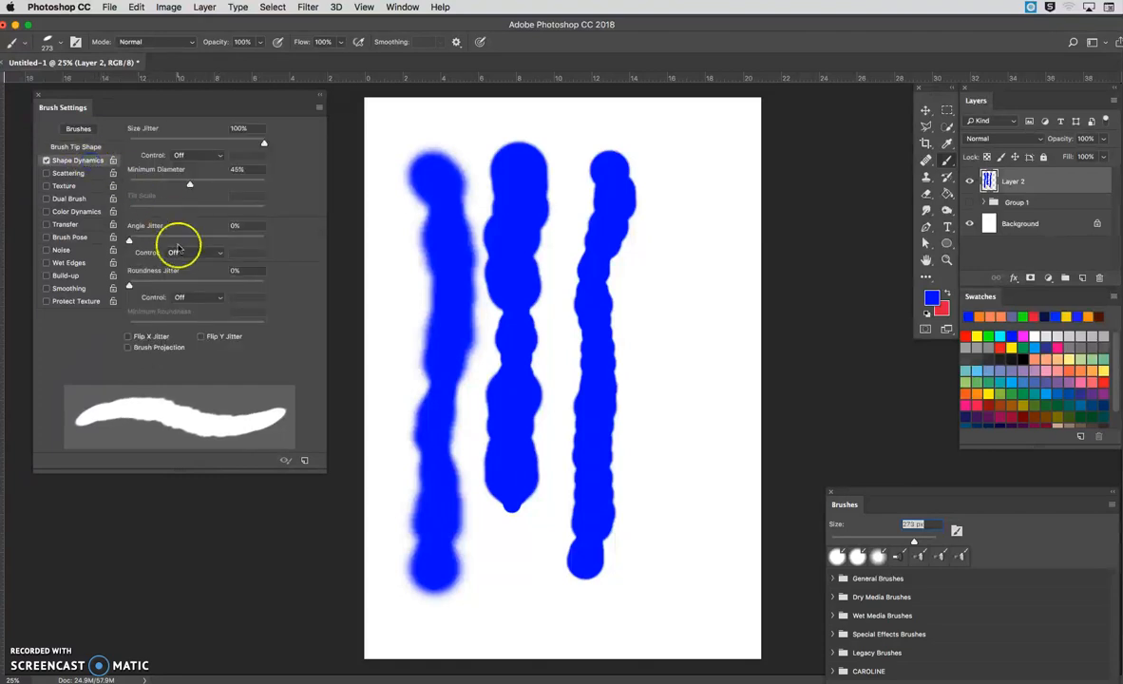
pyautogui.moveTo(129, 239); pyautogui.dragTo(167, 244)
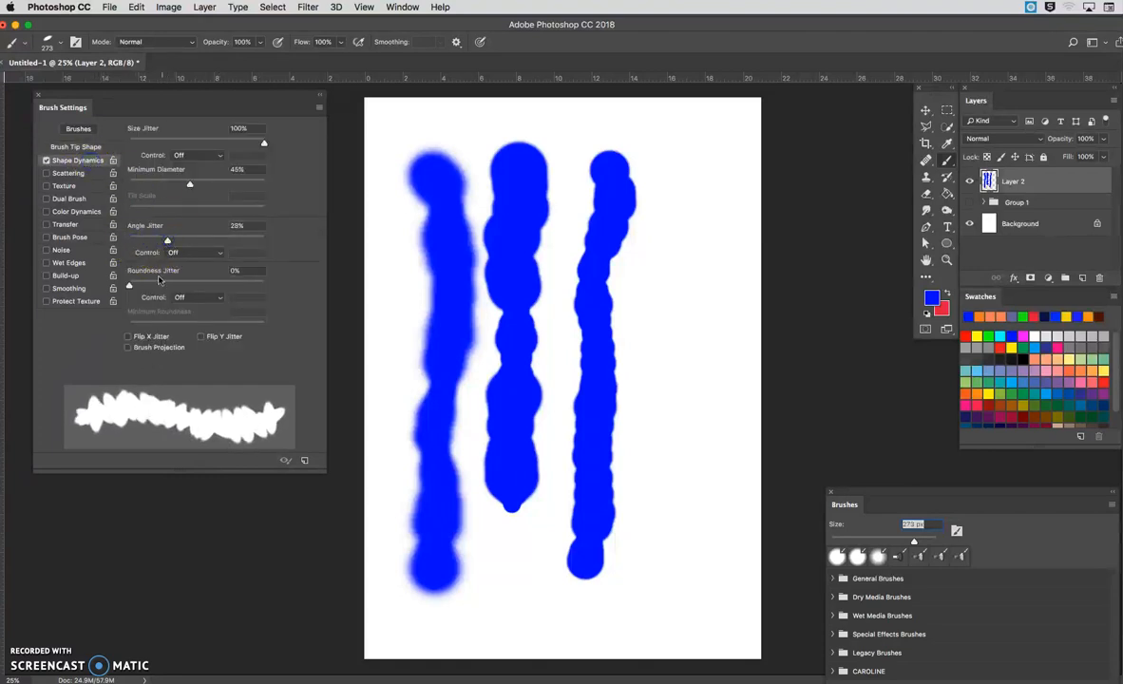
pyautogui.moveTo(671, 164)
pyautogui.mouseDown()
pyautogui.moveTo(682, 233)
pyautogui.moveTo(672, 583)
pyautogui.mouseUp()
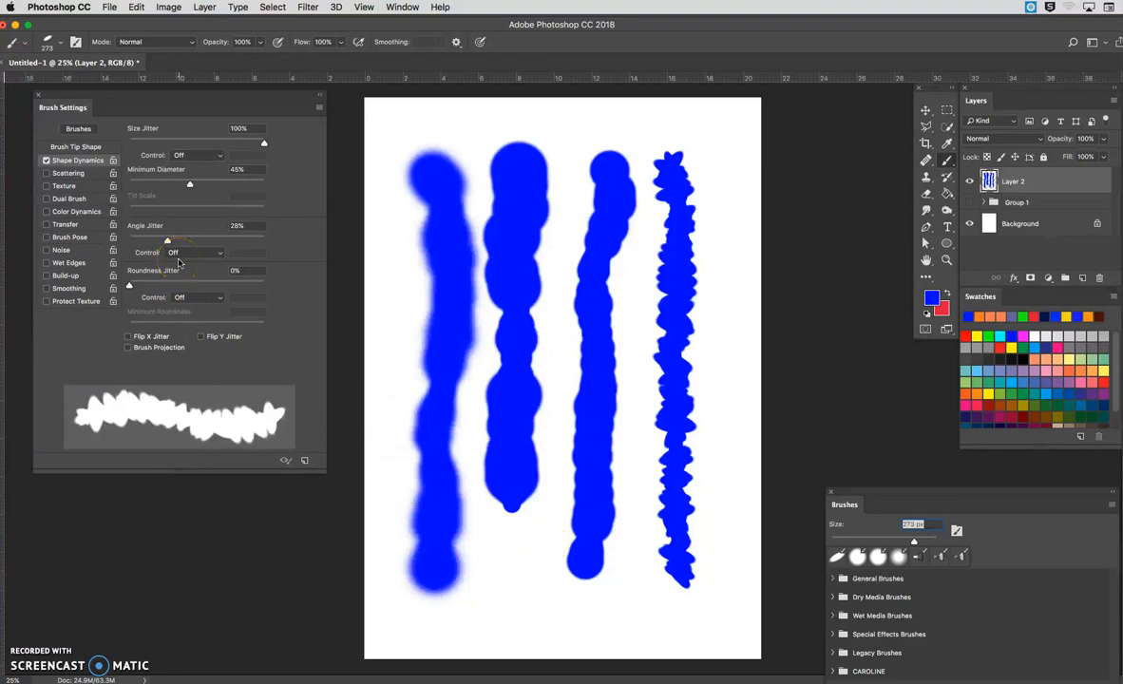
# Step: Set the Roundness Jitter to 29% and look through the control options for Size Jitter
pyautogui.moveTo(130, 286)
pyautogui.mouseDown()
pyautogui.moveTo(218, 294)
pyautogui.moveTo(150, 283)
pyautogui.moveTo(163, 283)
pyautogui.mouseUp()
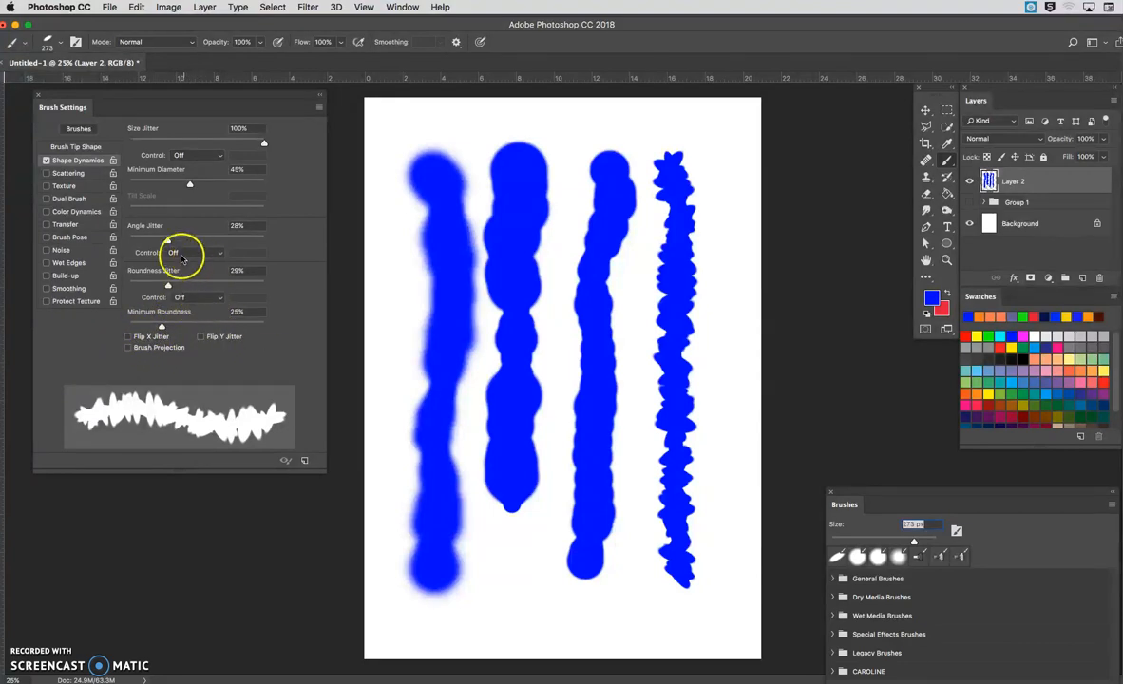
pyautogui.click(201, 158)
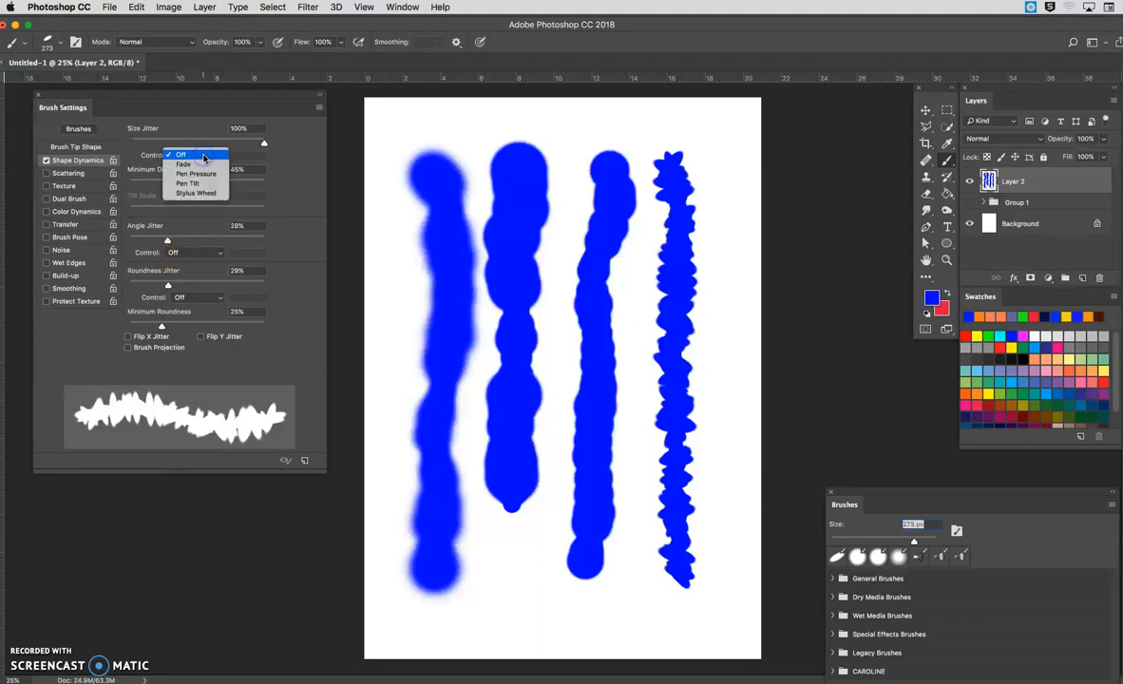
pyautogui.click(203, 156)
pyautogui.click(200, 158)
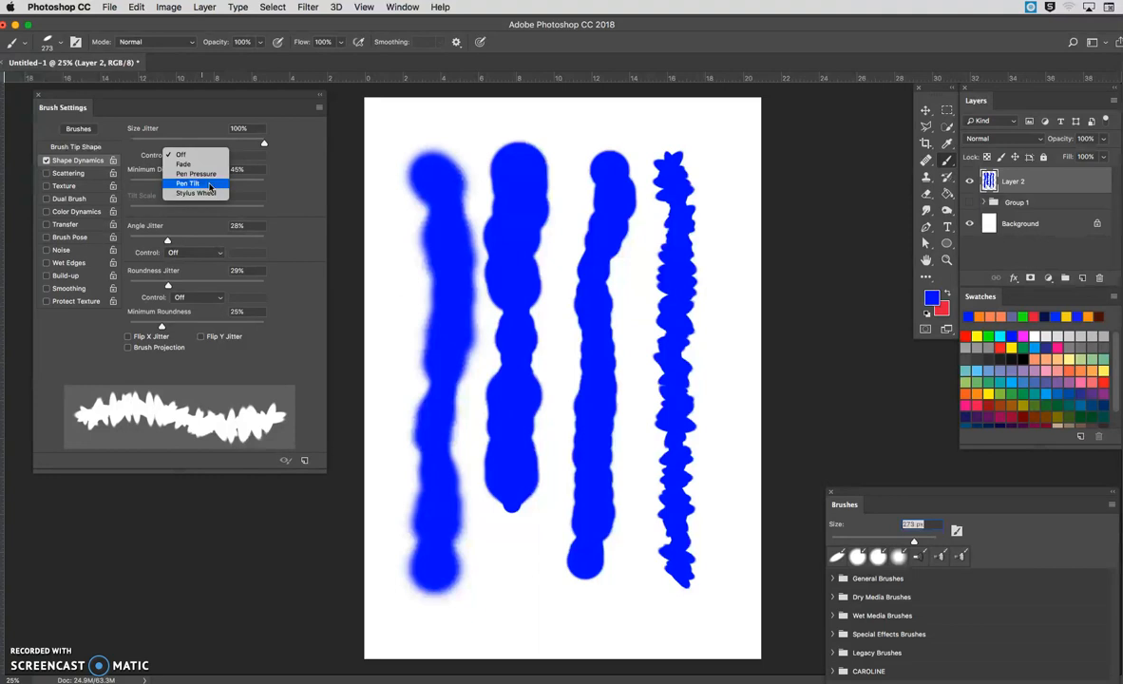
pyautogui.click(291, 188)
pyautogui.click(216, 180)
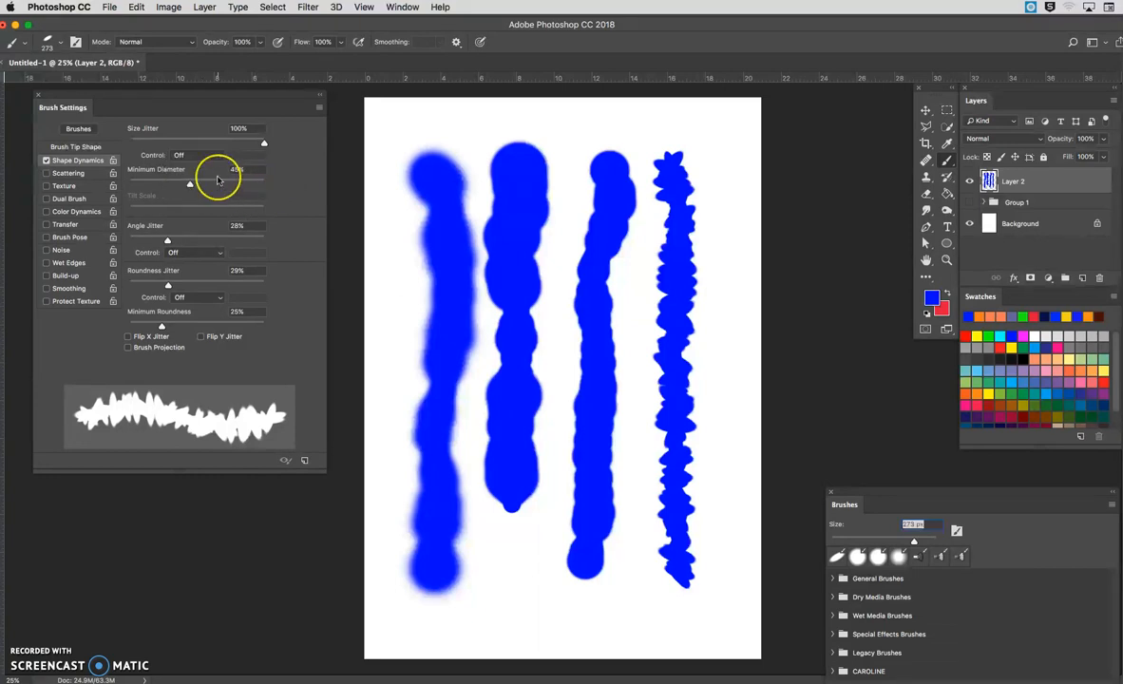
pyautogui.click(210, 156)
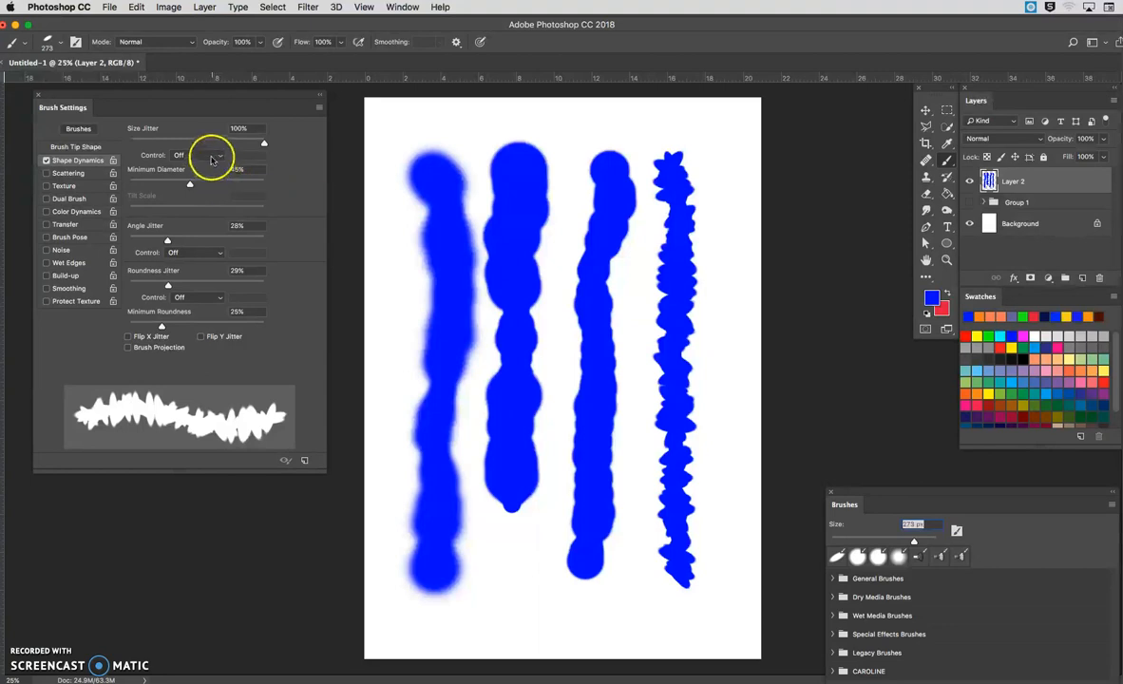
pyautogui.click(198, 194)
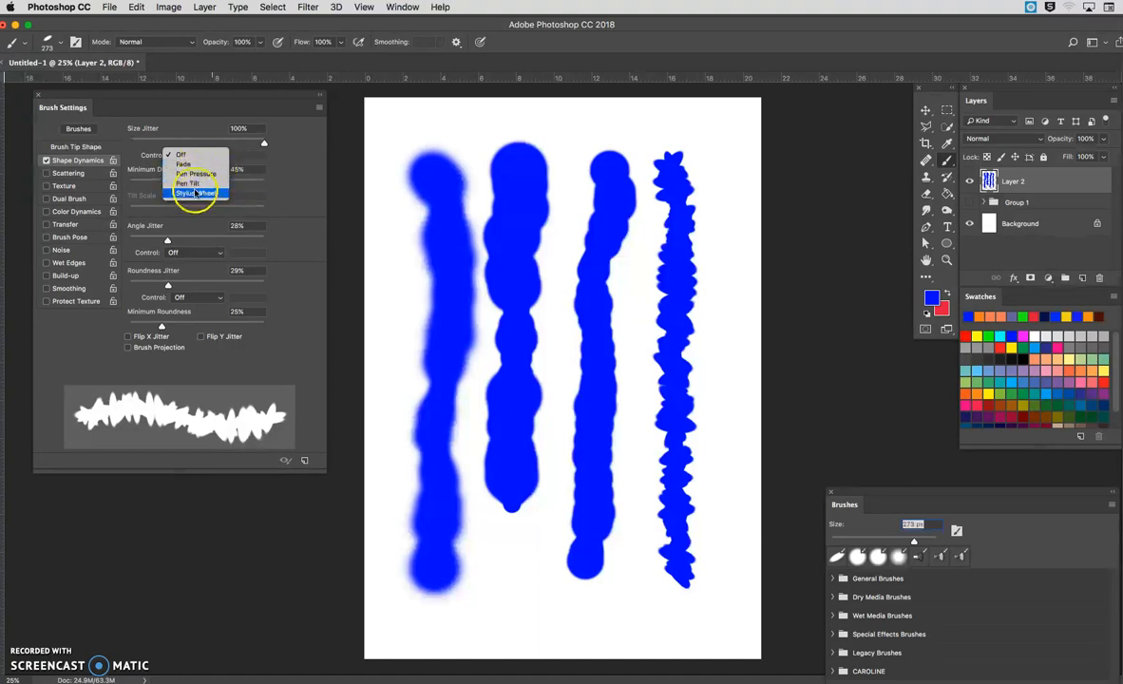
pyautogui.click(261, 196)
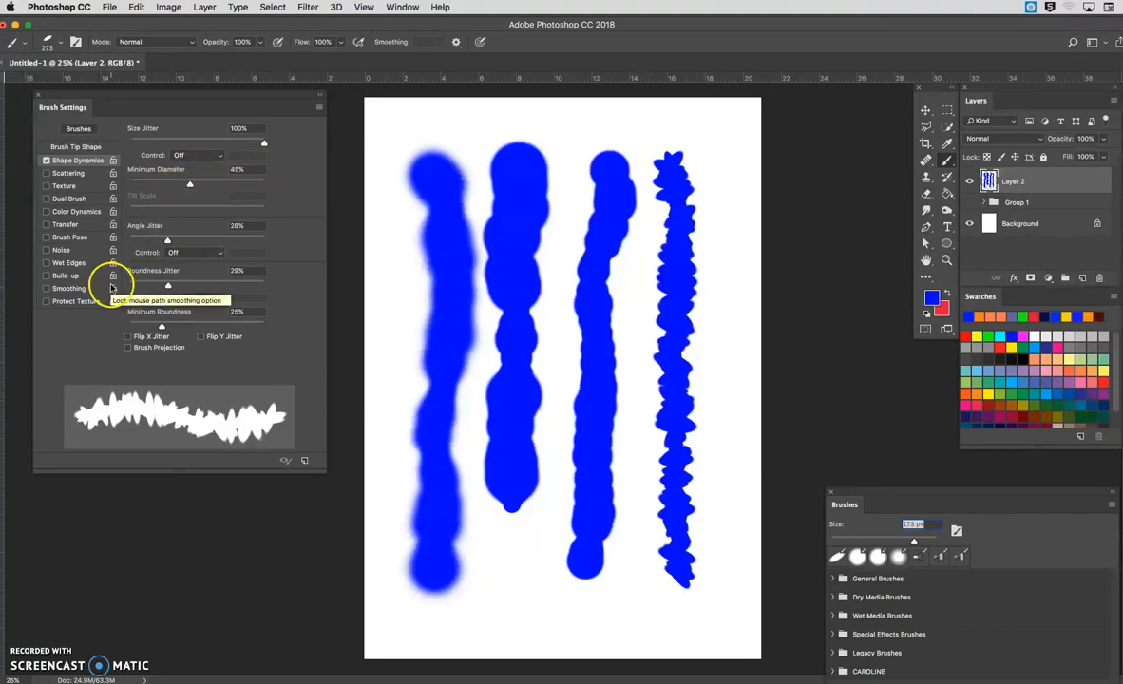
# Step: Turn on Brush Pose, examine its tilt, rotation and pressure settings alongside the Size Jitter control options, and turn it off again
pyautogui.click(48, 238)
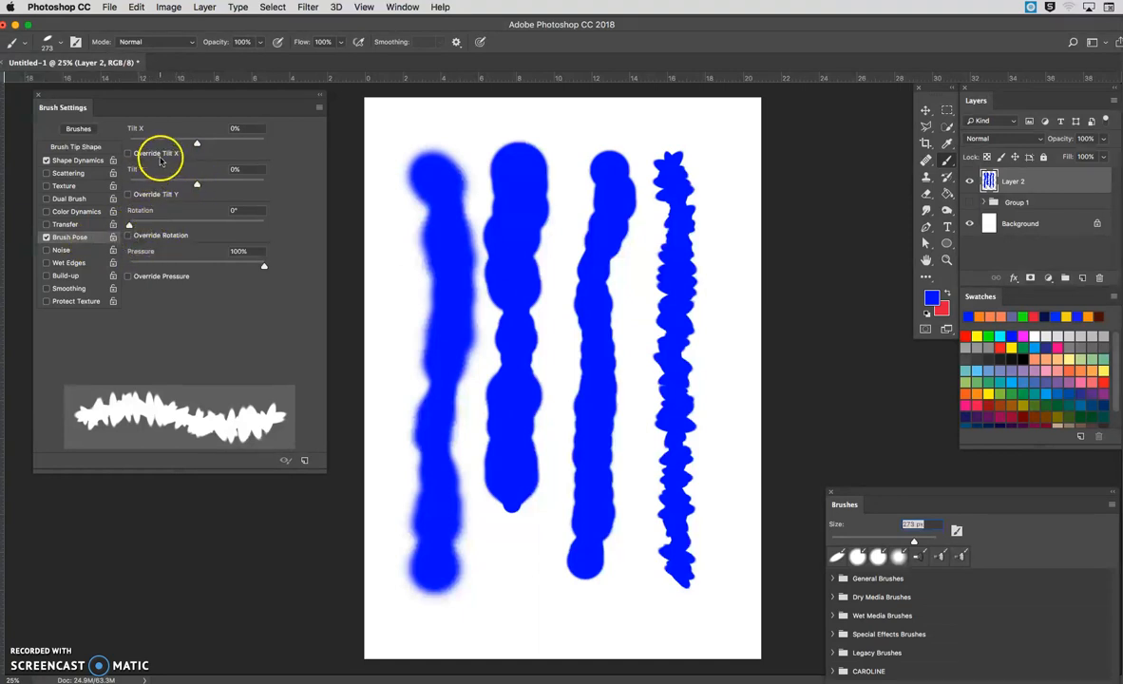
pyautogui.click(83, 161)
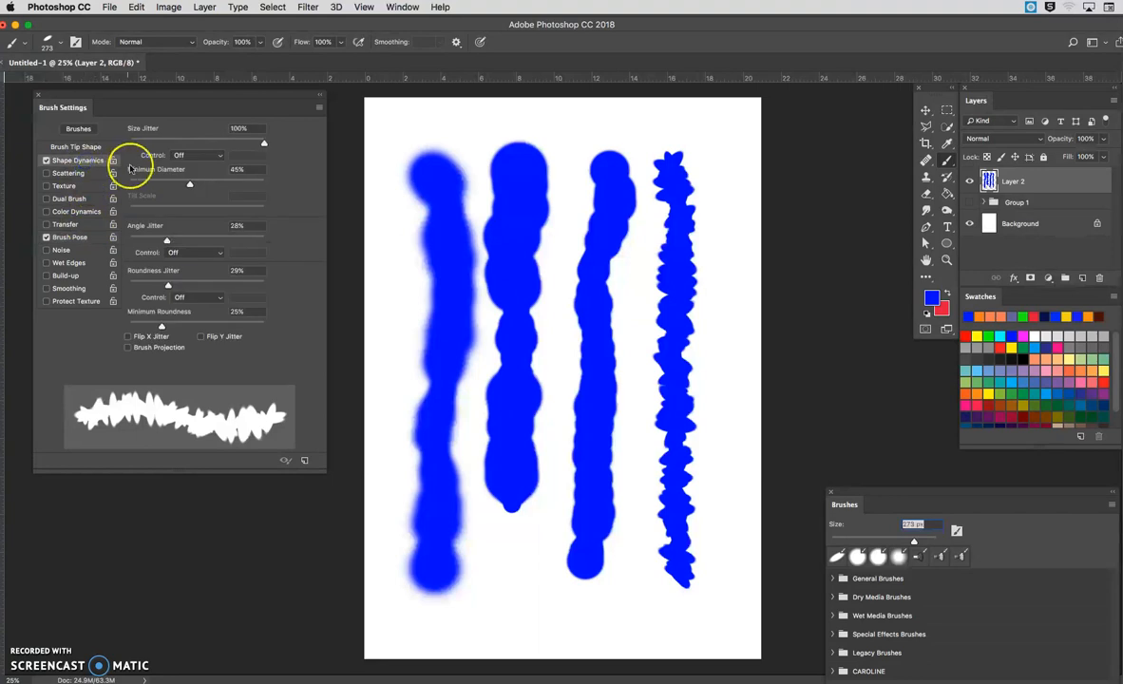
pyautogui.click(181, 155)
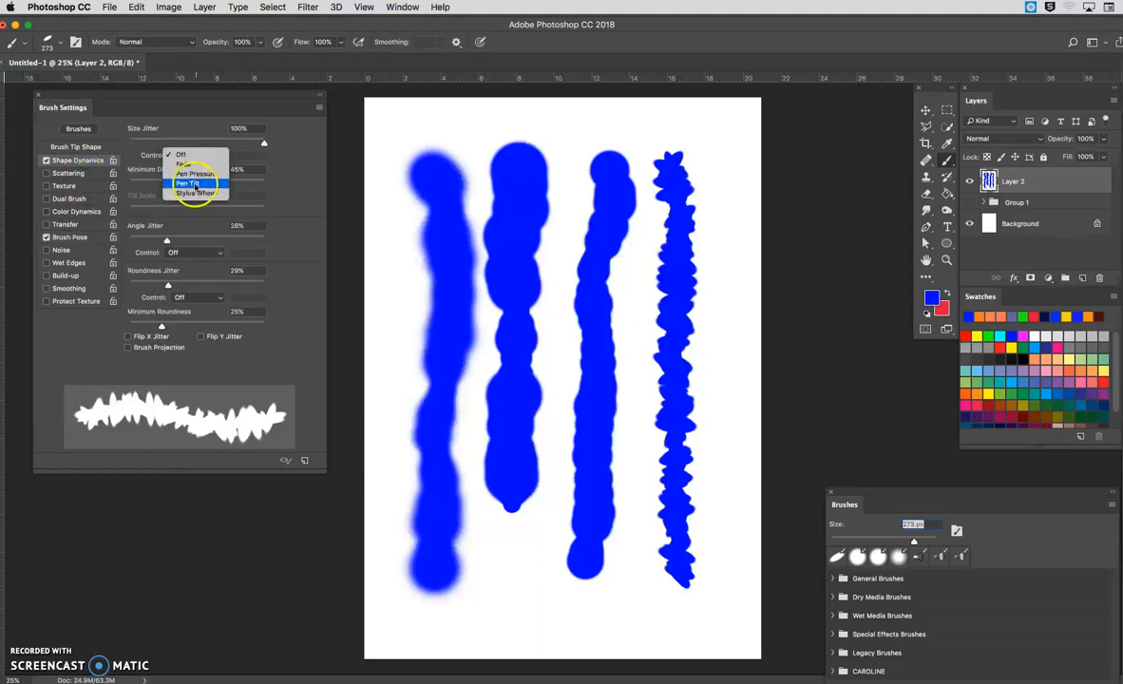
pyautogui.click(69, 238)
pyautogui.click(69, 238)
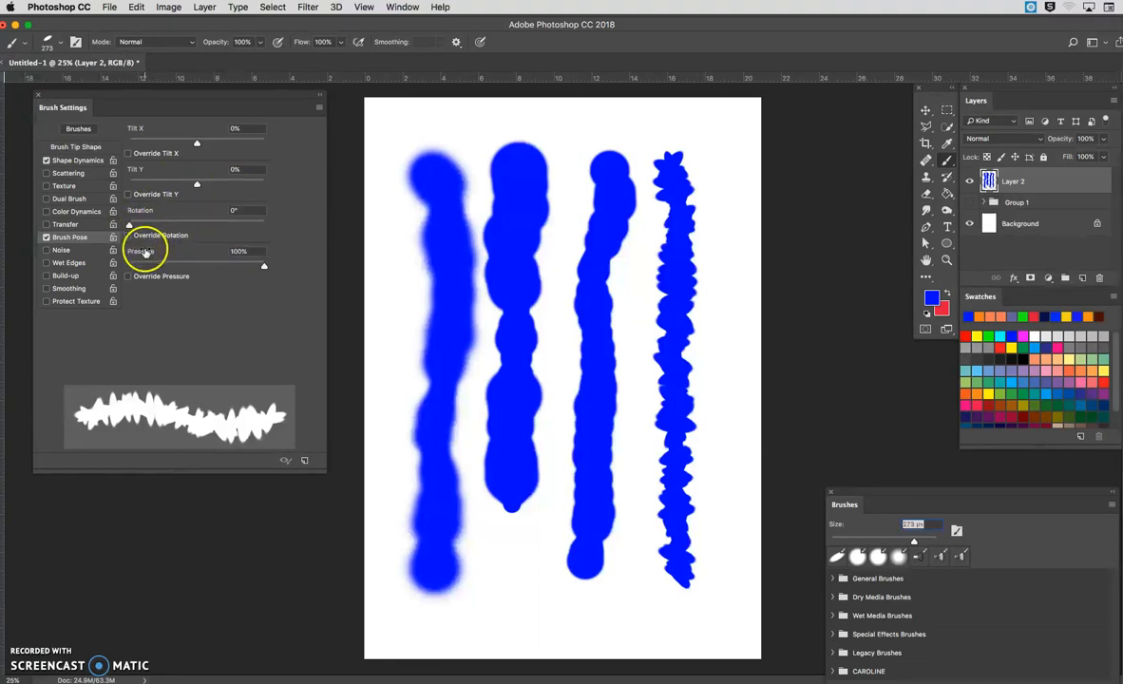
pyautogui.click(71, 161)
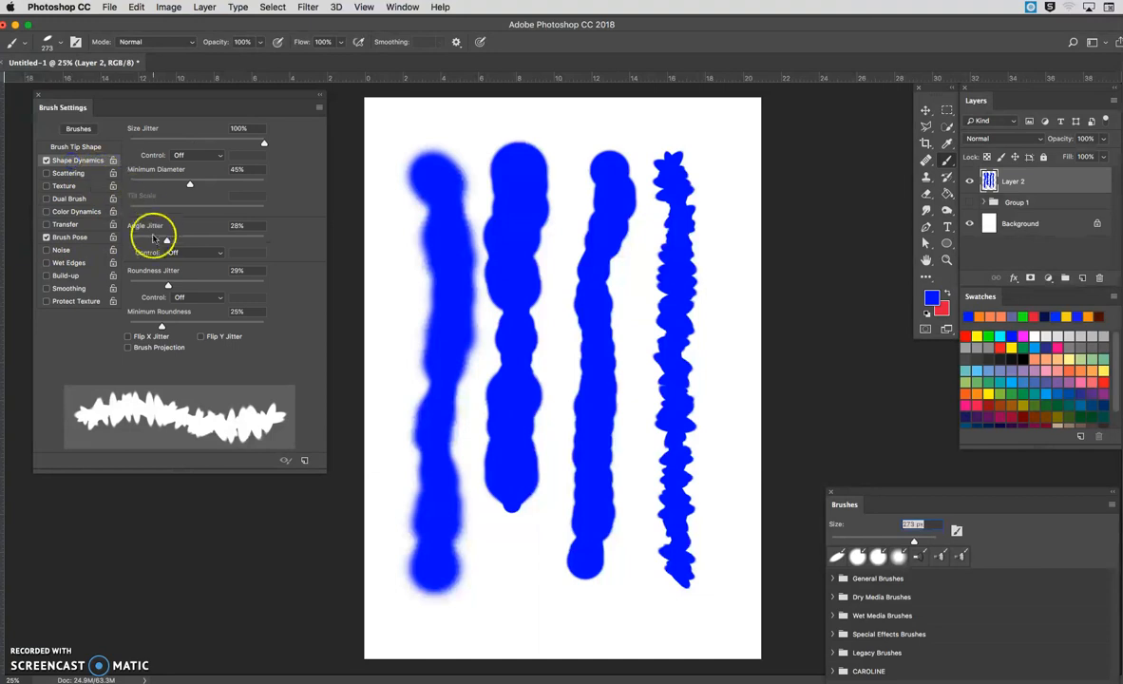
pyautogui.click(197, 154)
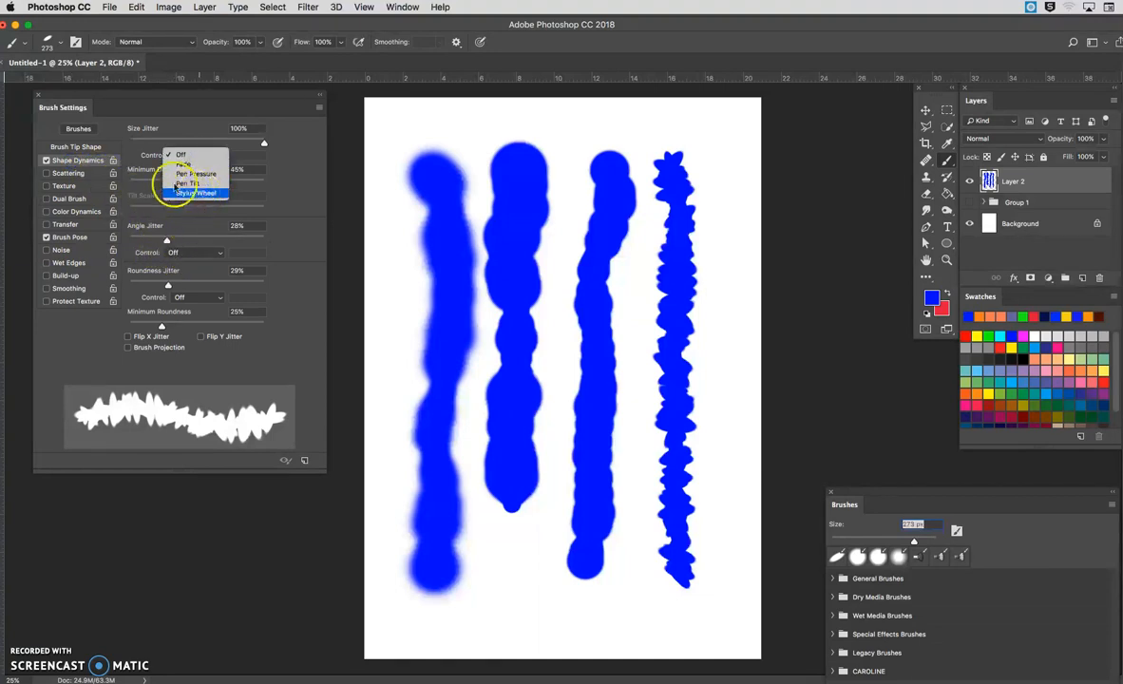
pyautogui.click(145, 130)
pyautogui.click(83, 237)
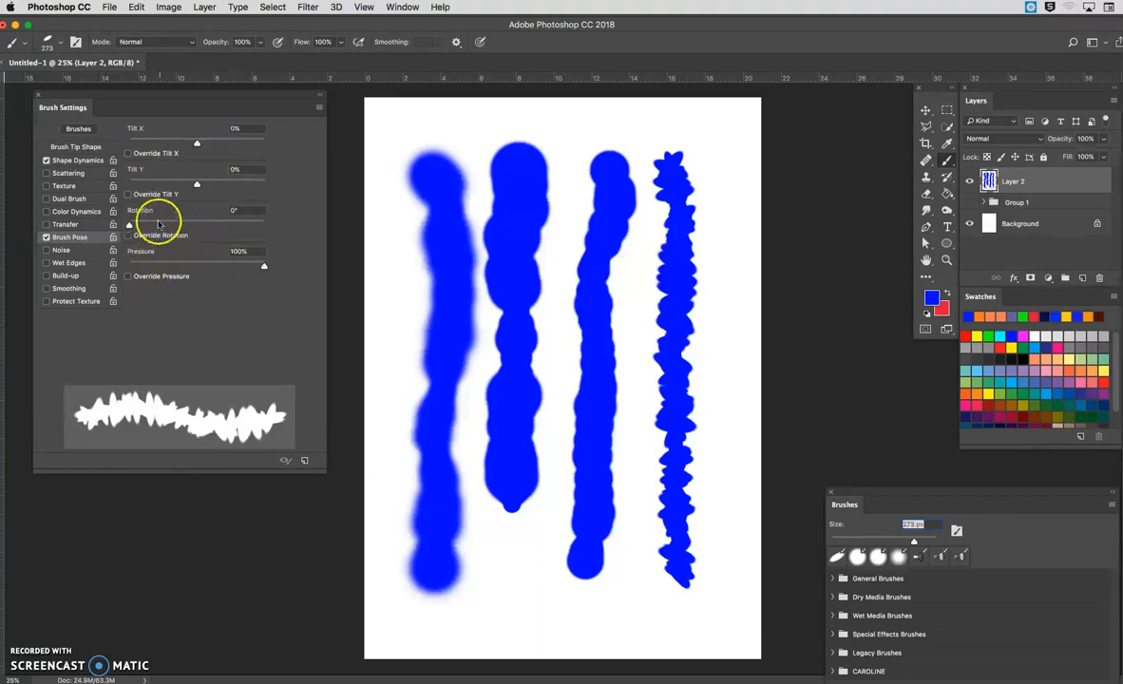
pyautogui.click(46, 237)
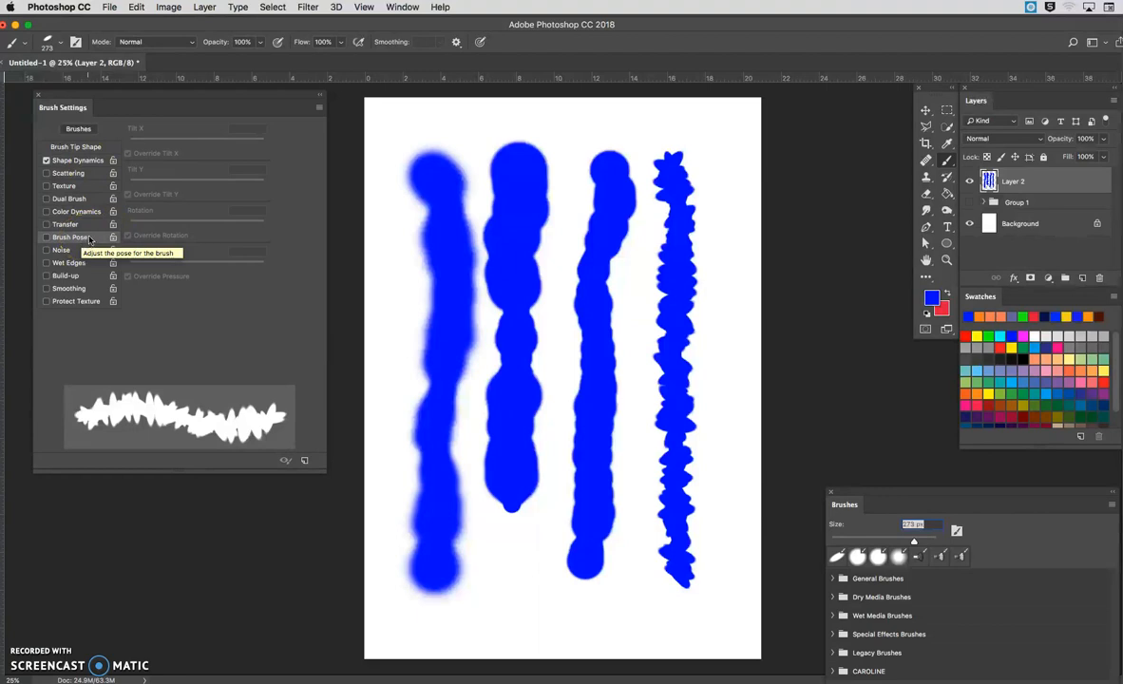
# Step: Return to Shape Dynamics and raise the Angle Jitter to 34%
pyautogui.click(90, 161)
pyautogui.click(120, 168)
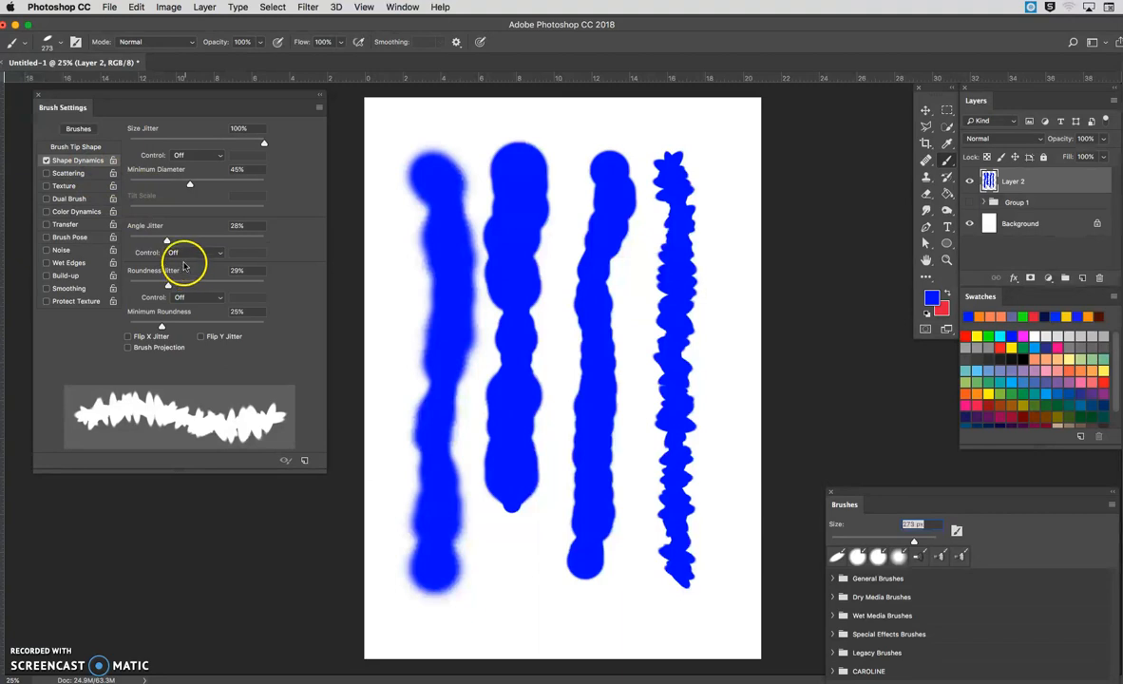
pyautogui.moveTo(168, 240); pyautogui.dragTo(175, 241)
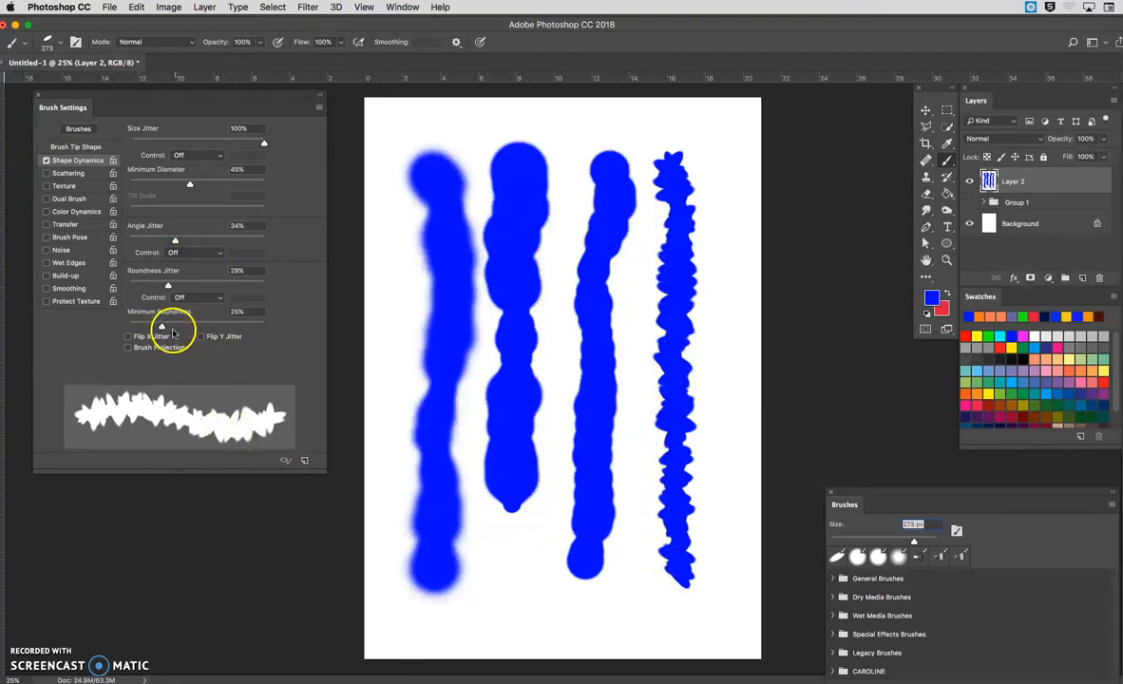
# Step: Set the brush tip spacing to 184% and paint a vertical trail of separated elliptical marks along the canvas's left edge
pyautogui.click(76, 148)
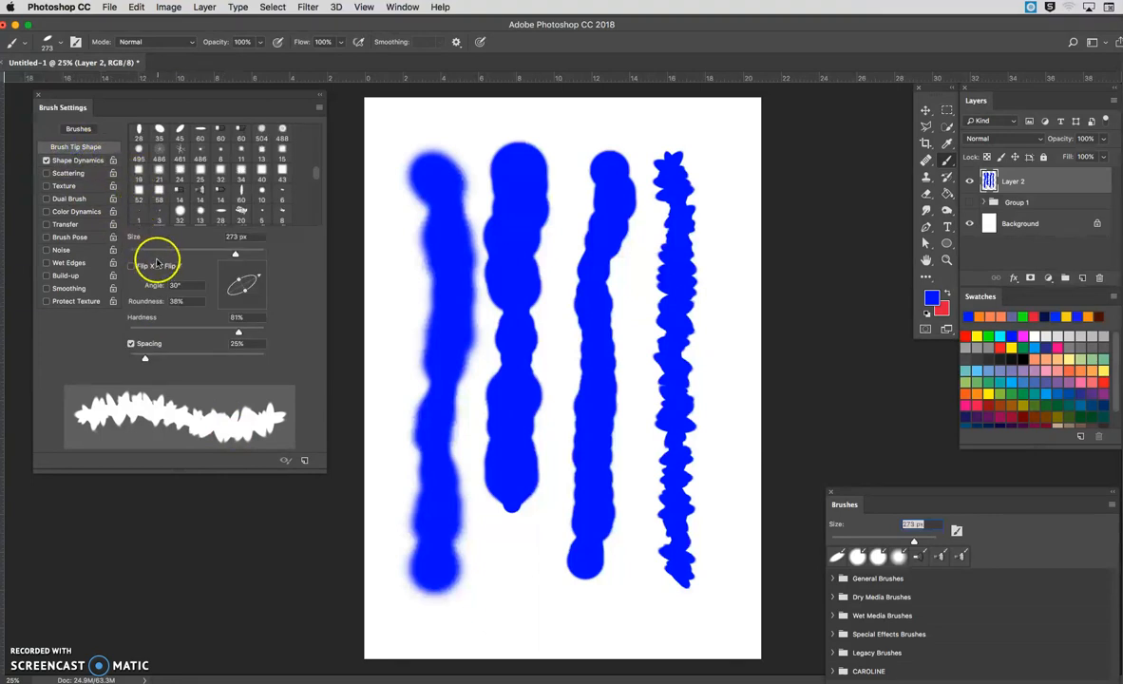
pyautogui.moveTo(148, 358); pyautogui.dragTo(225, 359)
pyautogui.moveTo(379, 243)
pyautogui.mouseDown()
pyautogui.moveTo(396, 321)
pyautogui.moveTo(389, 473)
pyautogui.mouseUp()
pyautogui.moveTo(392, 587); pyautogui.dragTo(420, 632)
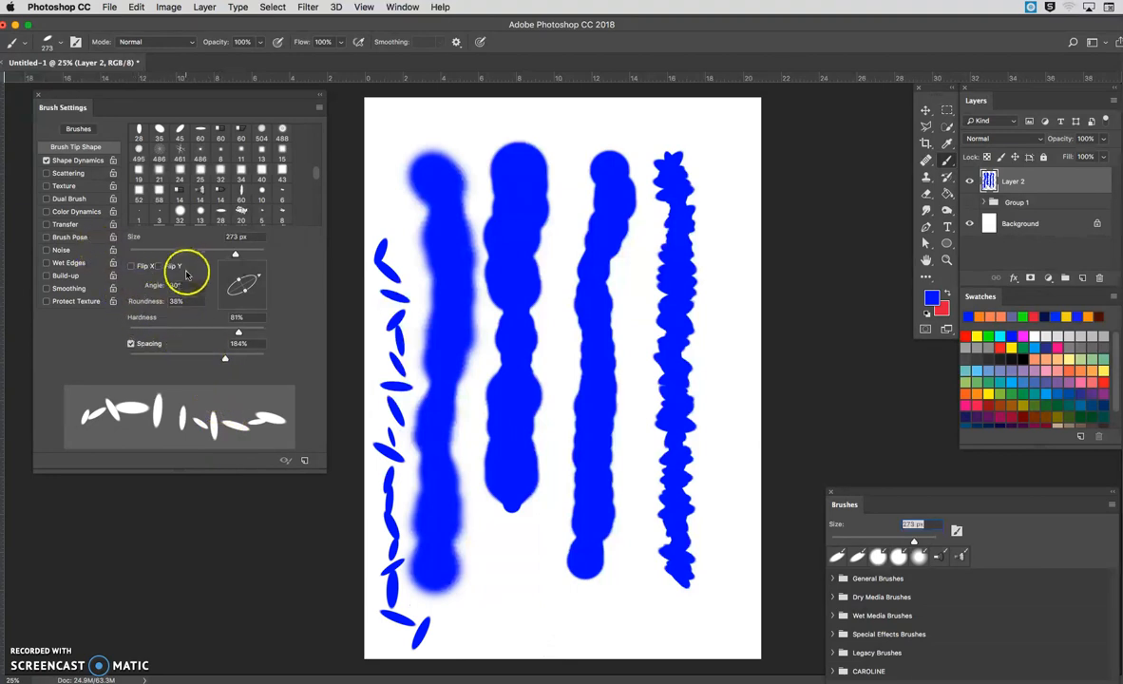
# Step: Restore the tip's roundness to 100% and paint a U-shaped trail of spaced dots around the third stroke
pyautogui.moveTo(245, 287); pyautogui.dragTo(275, 309)
pyautogui.moveTo(495, 205)
pyautogui.mouseDown()
pyautogui.moveTo(567, 217)
pyautogui.moveTo(563, 452)
pyautogui.moveTo(530, 603)
pyautogui.moveTo(536, 638)
pyautogui.moveTo(579, 636)
pyautogui.moveTo(620, 622)
pyautogui.moveTo(633, 551)
pyautogui.moveTo(625, 303)
pyautogui.moveTo(640, 161)
pyautogui.mouseUp()
pyautogui.click(158, 391)
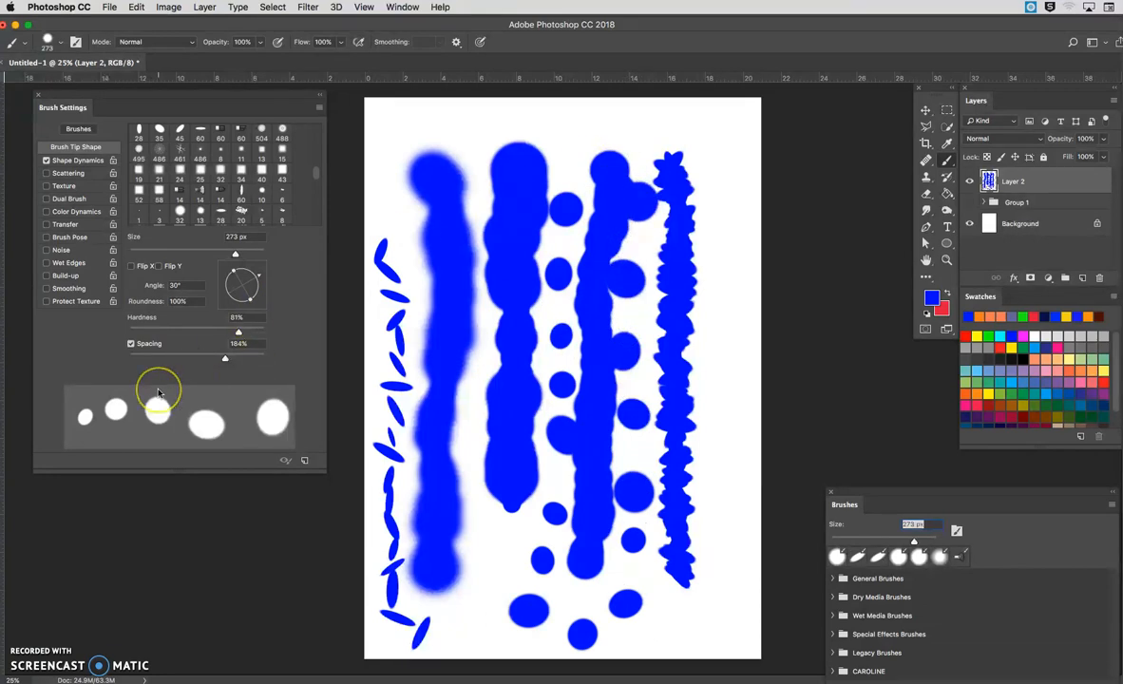
# Step: Check the Shape Dynamics values and reduce the brush tip spacing to 98%
pyautogui.click(77, 161)
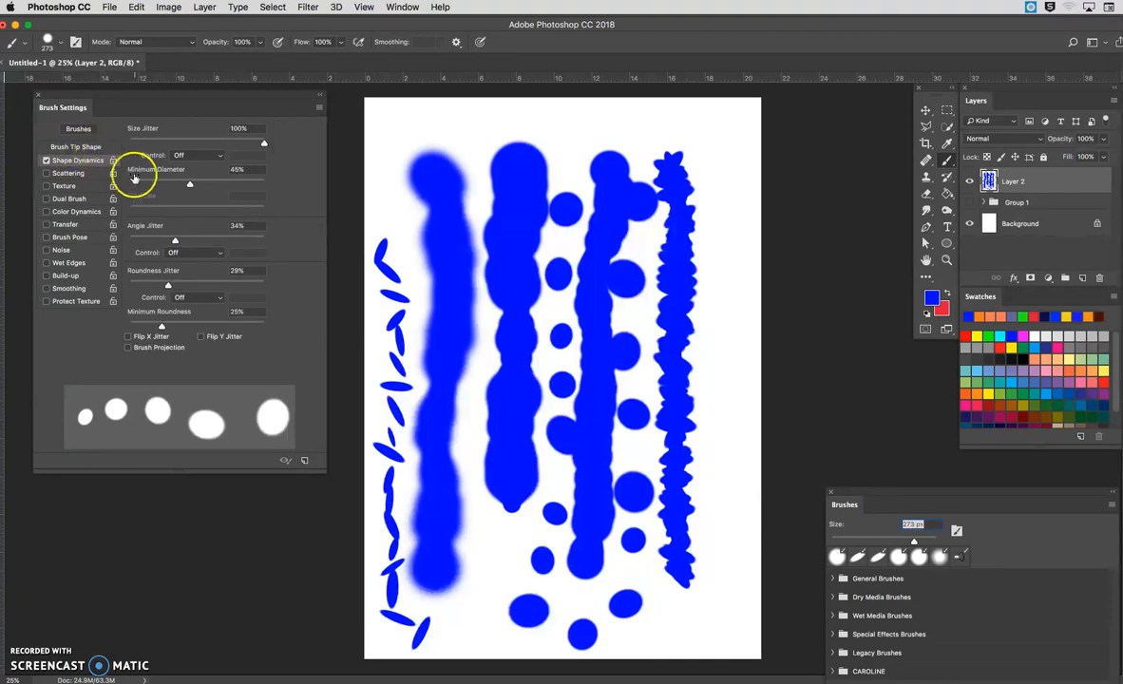
pyautogui.click(78, 147)
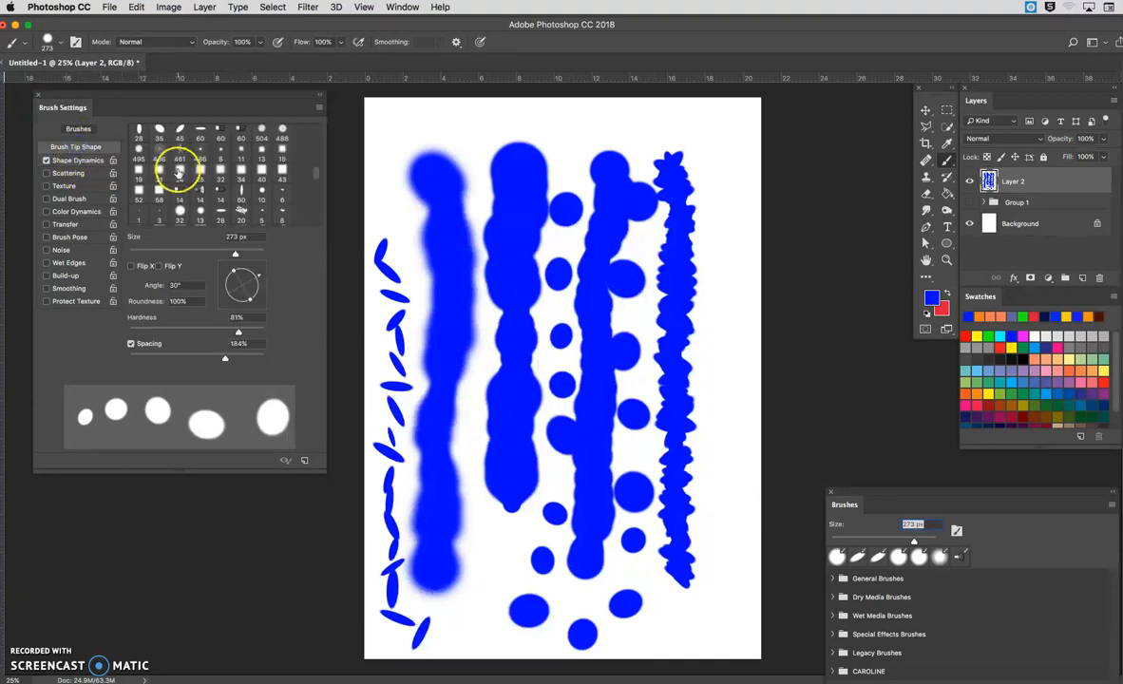
pyautogui.click(138, 358)
pyautogui.moveTo(138, 358); pyautogui.dragTo(194, 358)
# Step: Turn Shape Dynamics off to compare the brush tip preview without jitter, and turn it back on
pyautogui.click(74, 162)
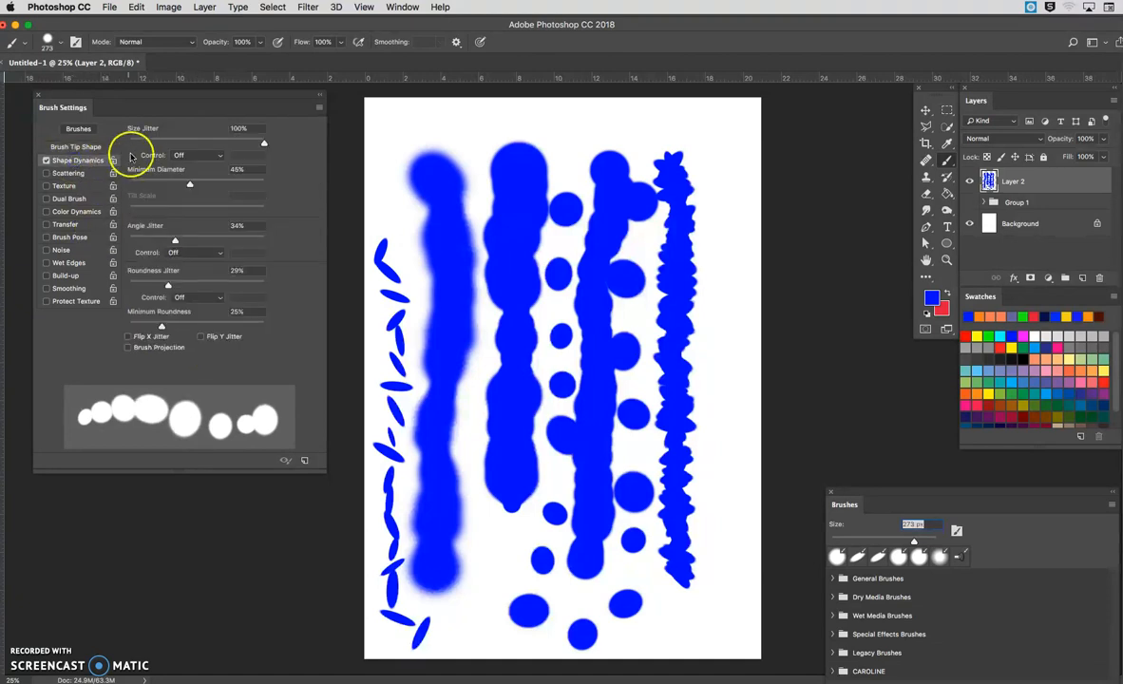
pyautogui.click(45, 160)
pyautogui.click(76, 147)
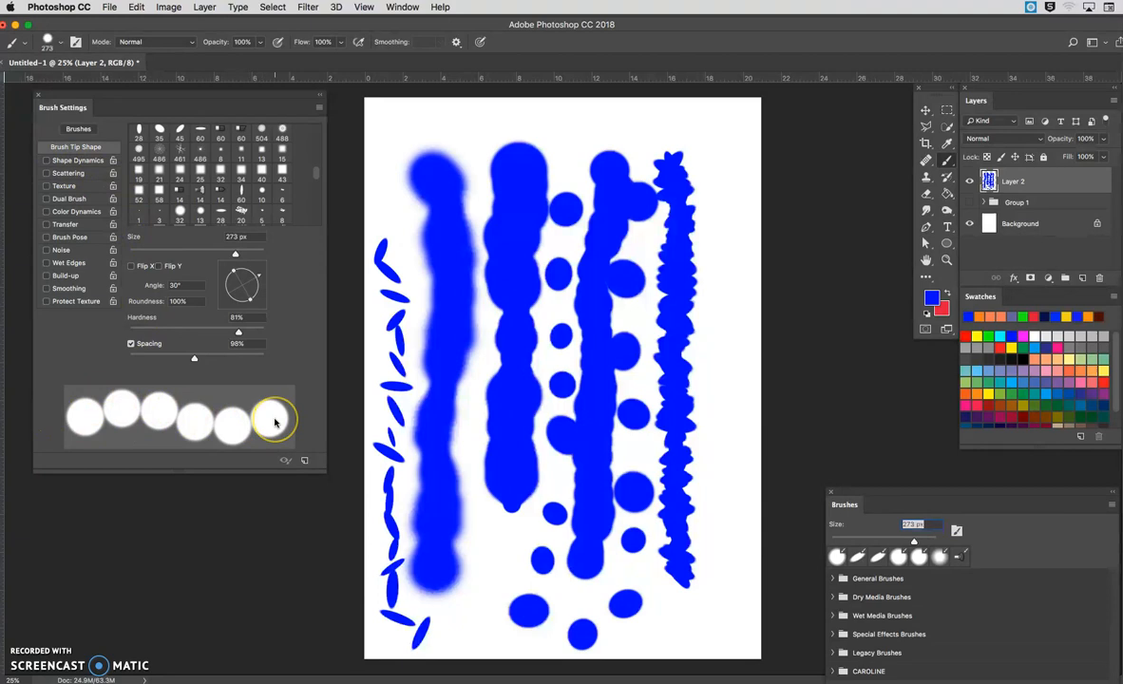
pyautogui.click(75, 163)
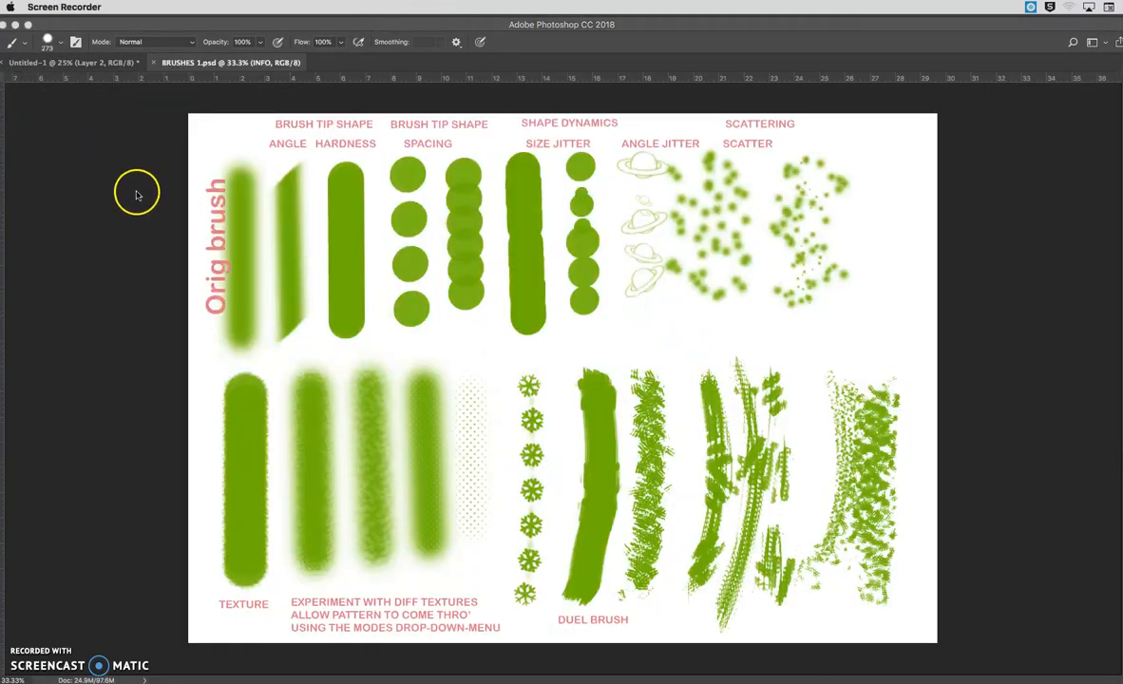
# Step: Bring back the panels over BRUSHES 1.psd and move Brush Settings aside to uncover the green brush samples
pyautogui.press('Tab')
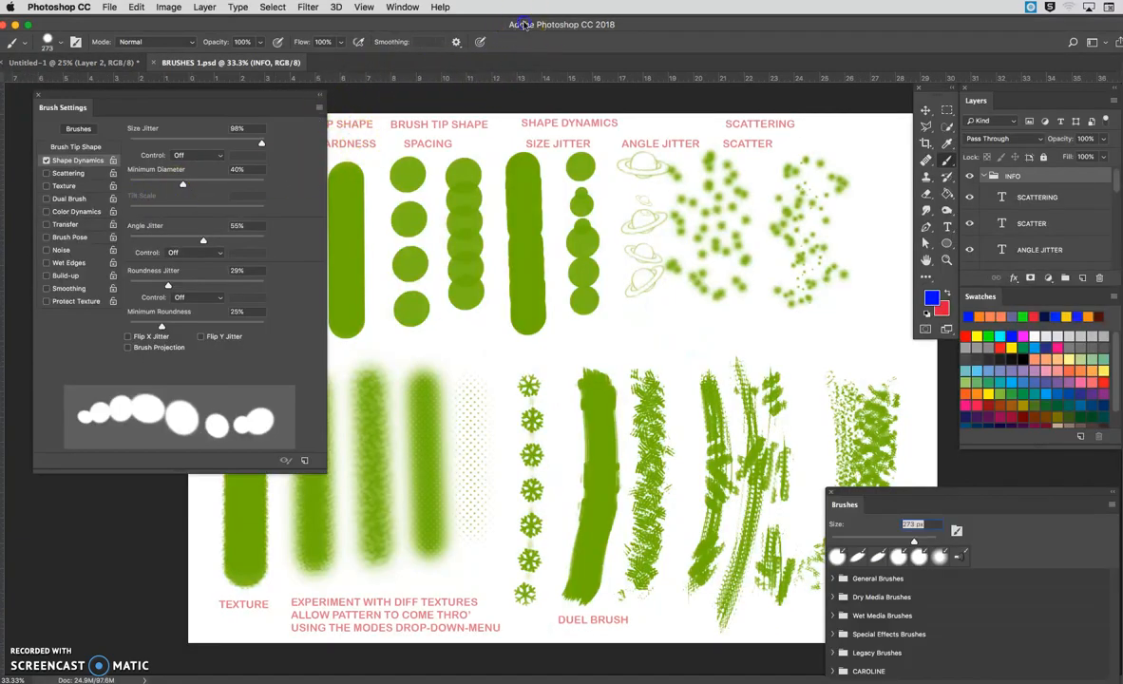
pyautogui.moveTo(268, 93)
pyautogui.mouseDown()
pyautogui.moveTo(245, 90)
pyautogui.moveTo(196, 183)
pyautogui.moveTo(145, 104)
pyautogui.moveTo(148, 72)
pyautogui.mouseUp()
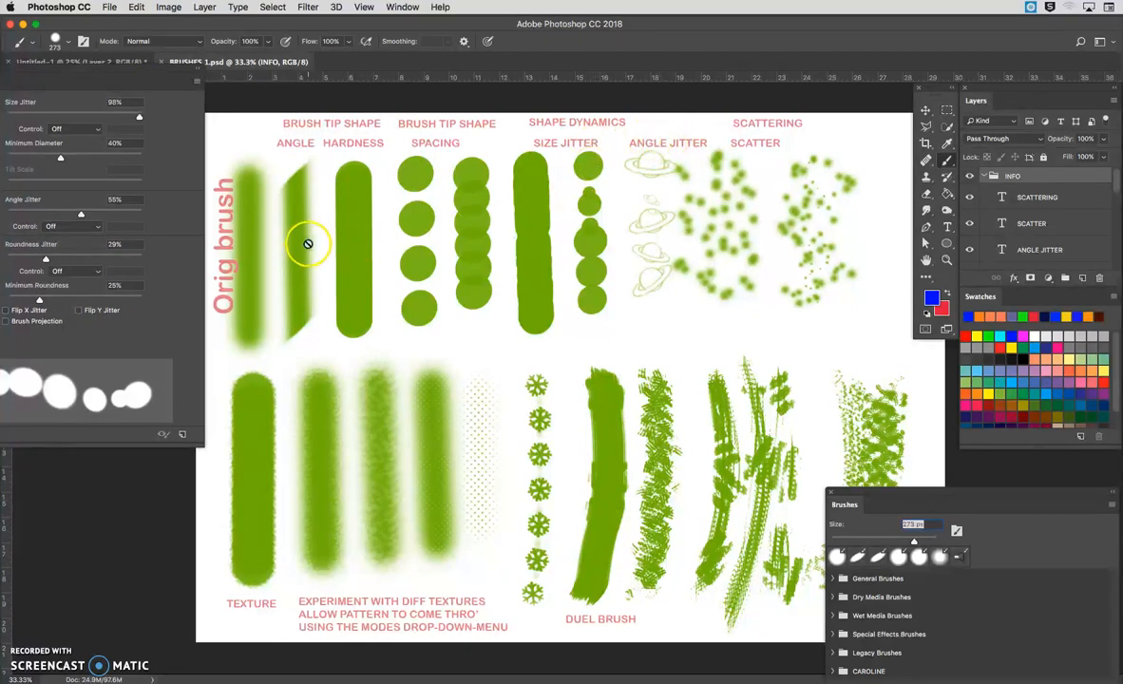
# Step: Collapse the INFO group to select Layer 1 below it, and move Brush Settings over the lower part of the sample sheet
pyautogui.click(1013, 175)
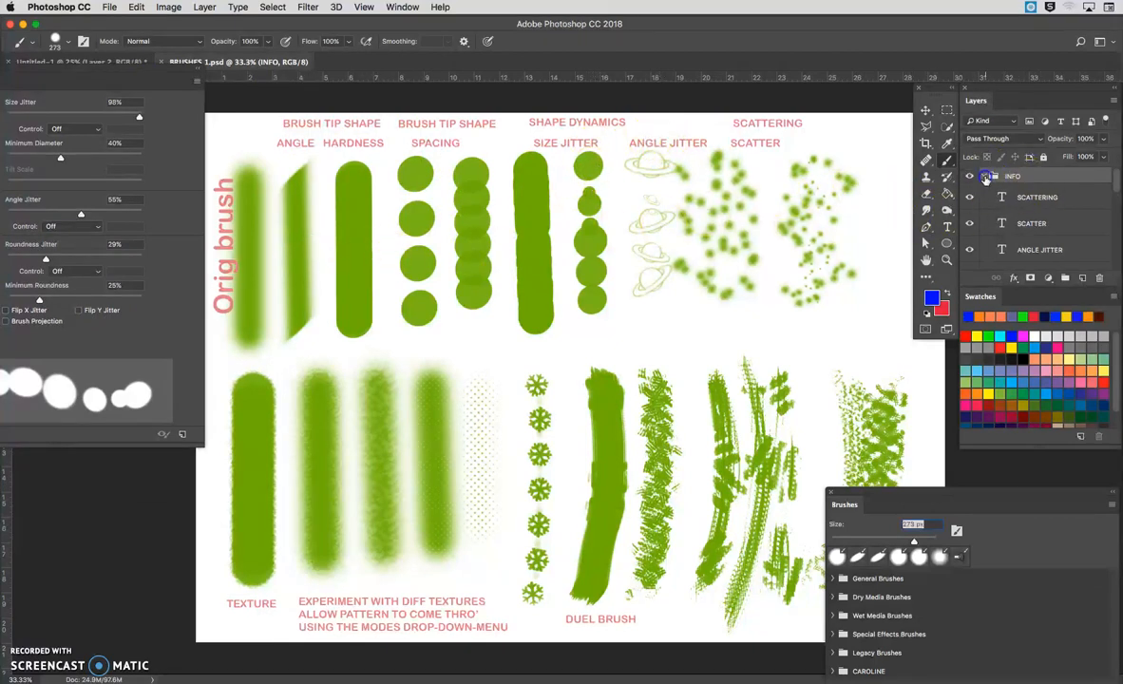
pyautogui.click(985, 176)
pyautogui.click(987, 195)
pyautogui.click(969, 194)
pyautogui.click(969, 195)
pyautogui.click(995, 195)
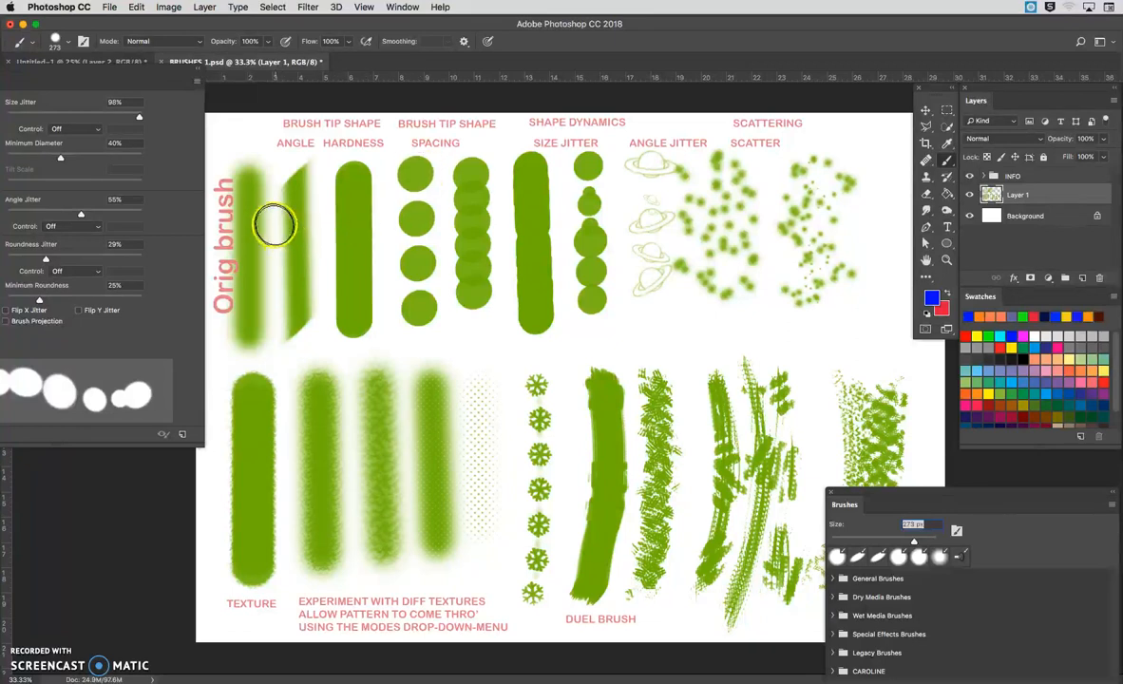
pyautogui.moveTo(92, 71)
pyautogui.mouseDown()
pyautogui.moveTo(180, 220)
pyautogui.moveTo(271, 261)
pyautogui.moveTo(238, 273)
pyautogui.mouseUp()
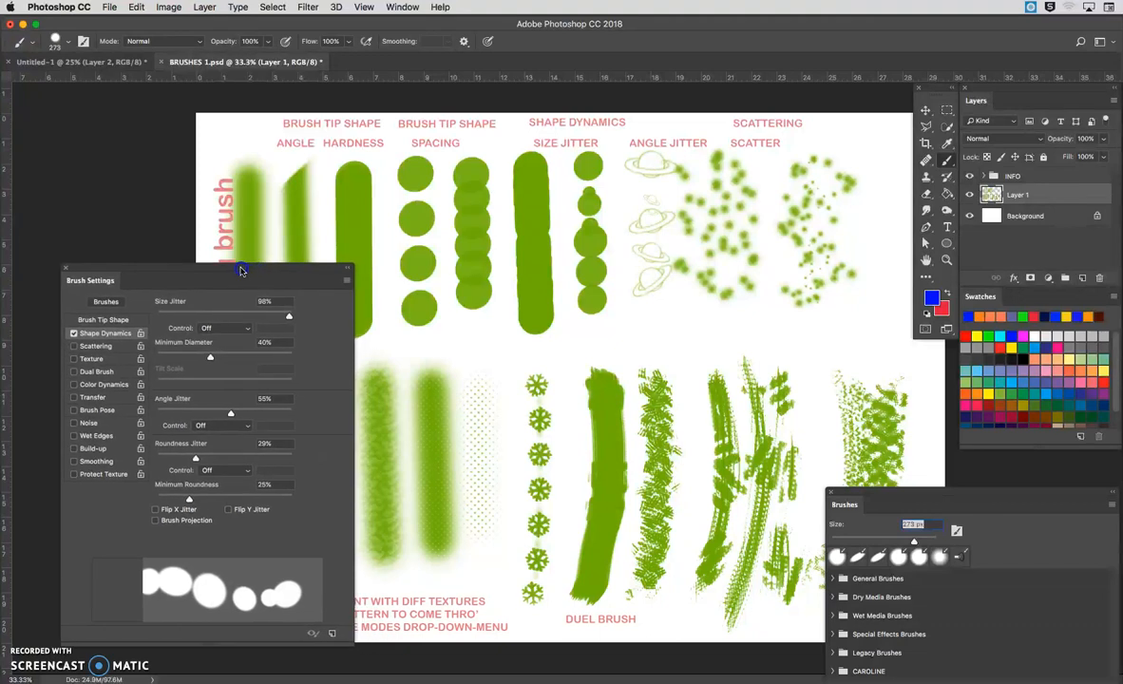
# Step: Show the Brush Tip Shape settings and move the Brush Settings and Brushes panels clear of the green brush samples
pyautogui.click(109, 323)
pyautogui.moveTo(156, 270)
pyautogui.mouseDown()
pyautogui.moveTo(128, 303)
pyautogui.moveTo(95, 273)
pyautogui.mouseUp()
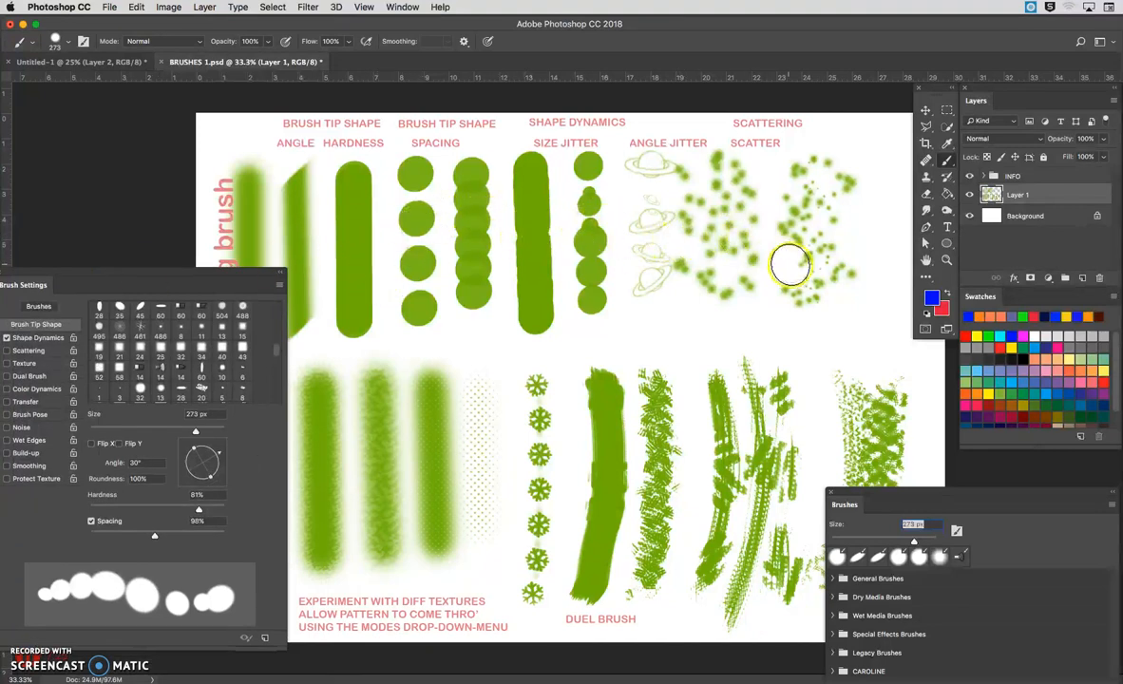
pyautogui.moveTo(177, 269)
pyautogui.mouseDown()
pyautogui.moveTo(278, 160)
pyautogui.moveTo(271, 148)
pyautogui.mouseUp()
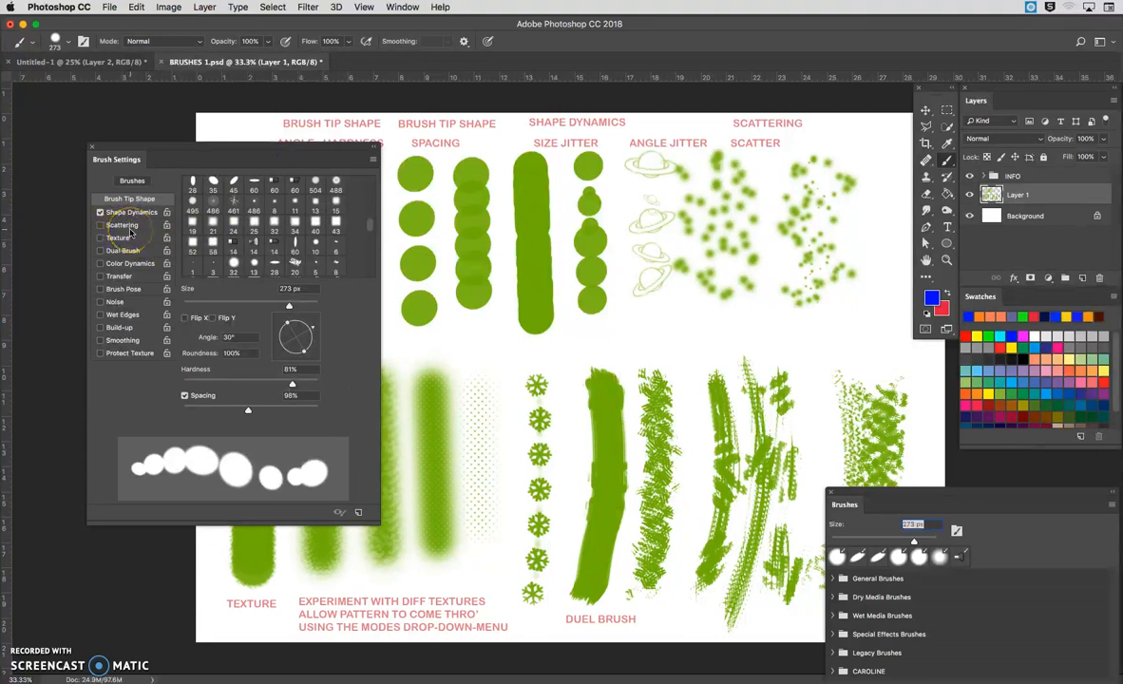
pyautogui.moveTo(183, 150); pyautogui.dragTo(90, 47)
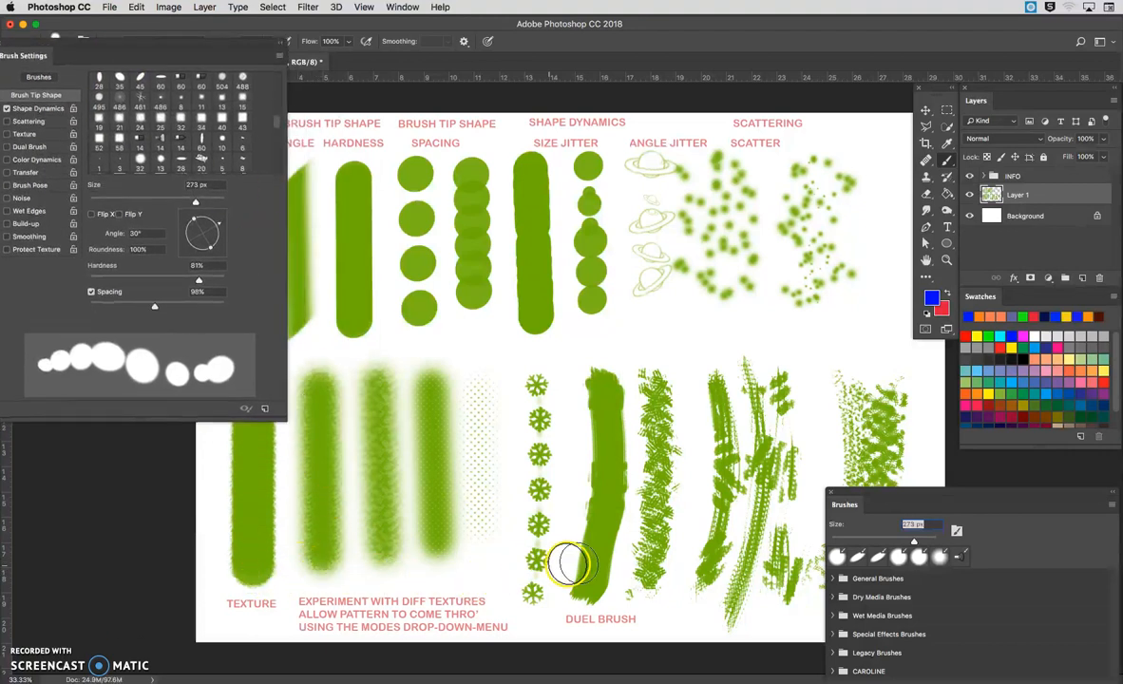
pyautogui.moveTo(863, 492); pyautogui.dragTo(1009, 505)
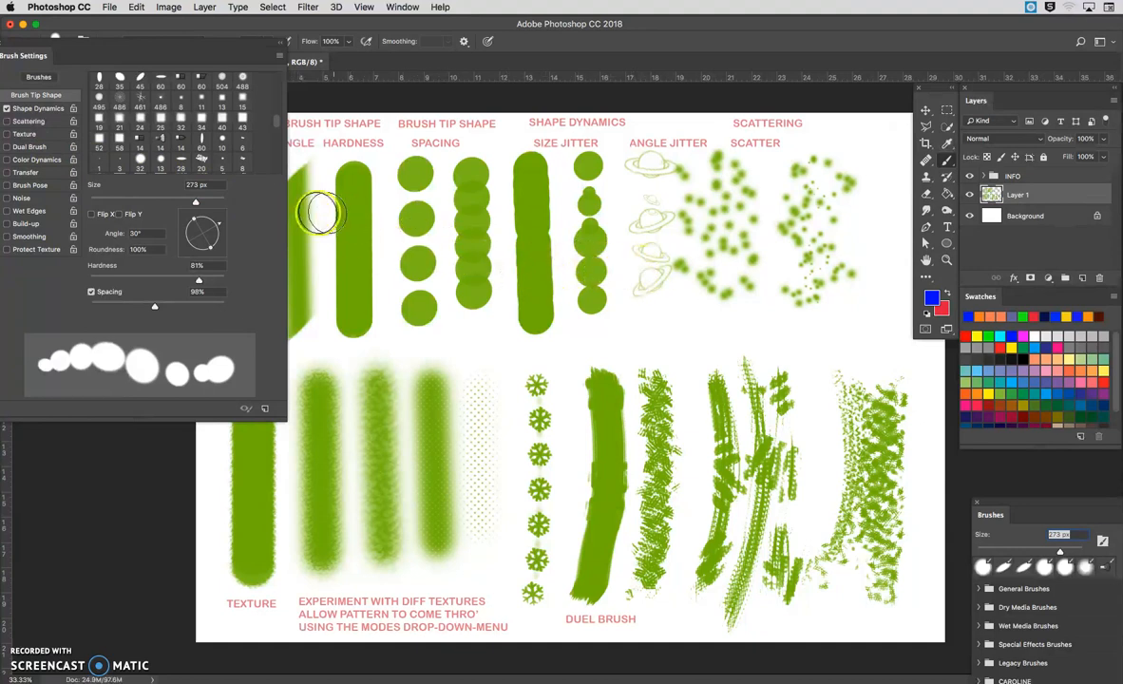
pyautogui.moveTo(310, 228); pyautogui.dragTo(339, 235)
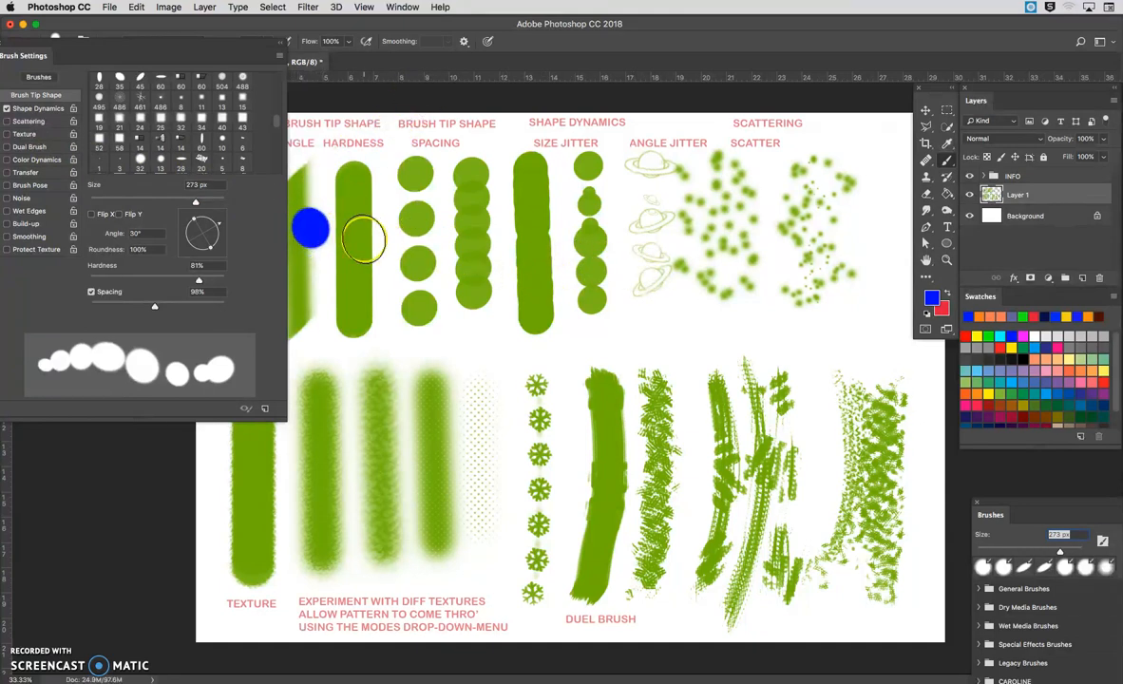
pyautogui.press('super+z')
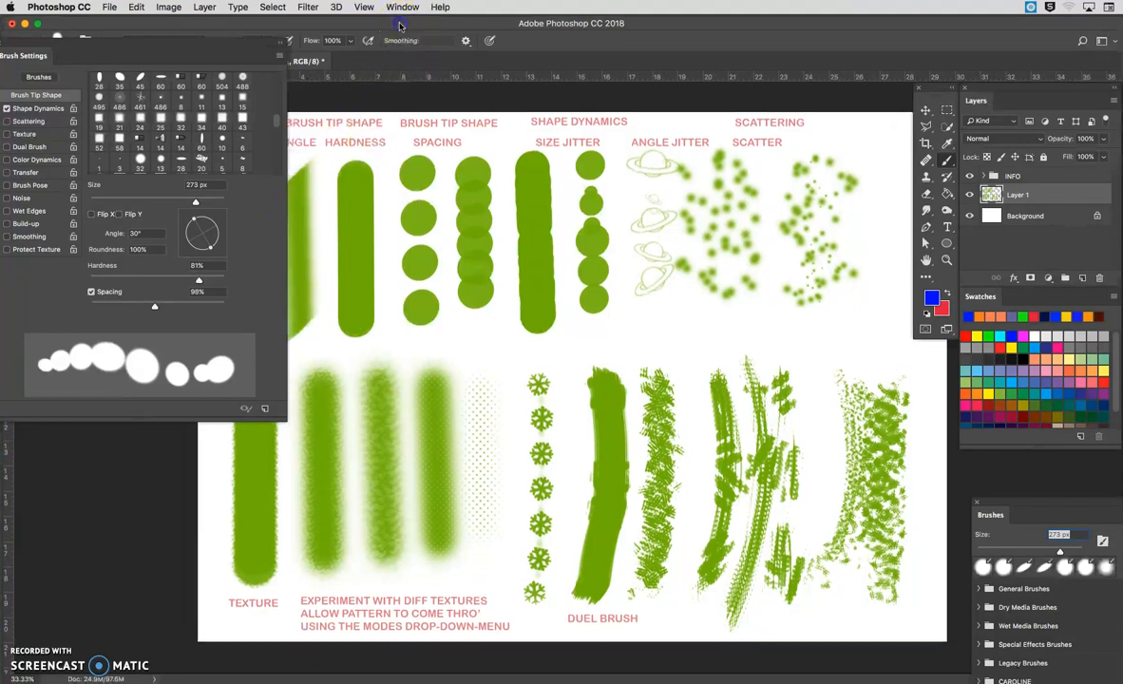
# Step: Shift the application window to uncover the Orig brush sample and turn off Shape Dynamics
pyautogui.moveTo(399, 26); pyautogui.dragTo(535, 26)
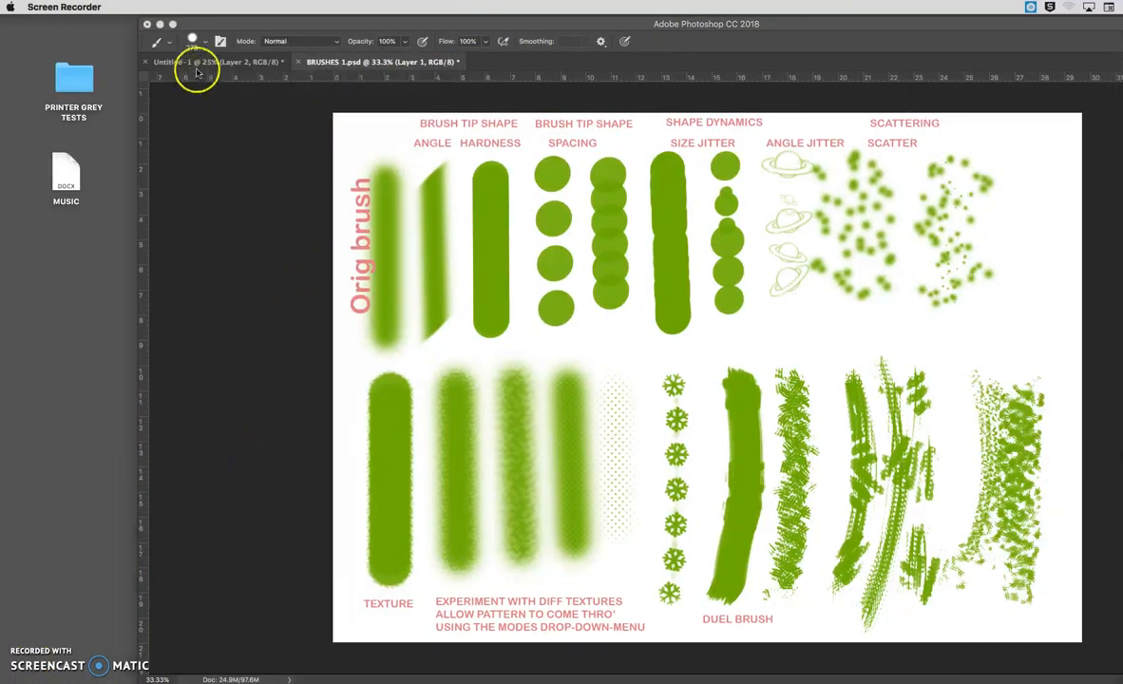
pyautogui.click(198, 71)
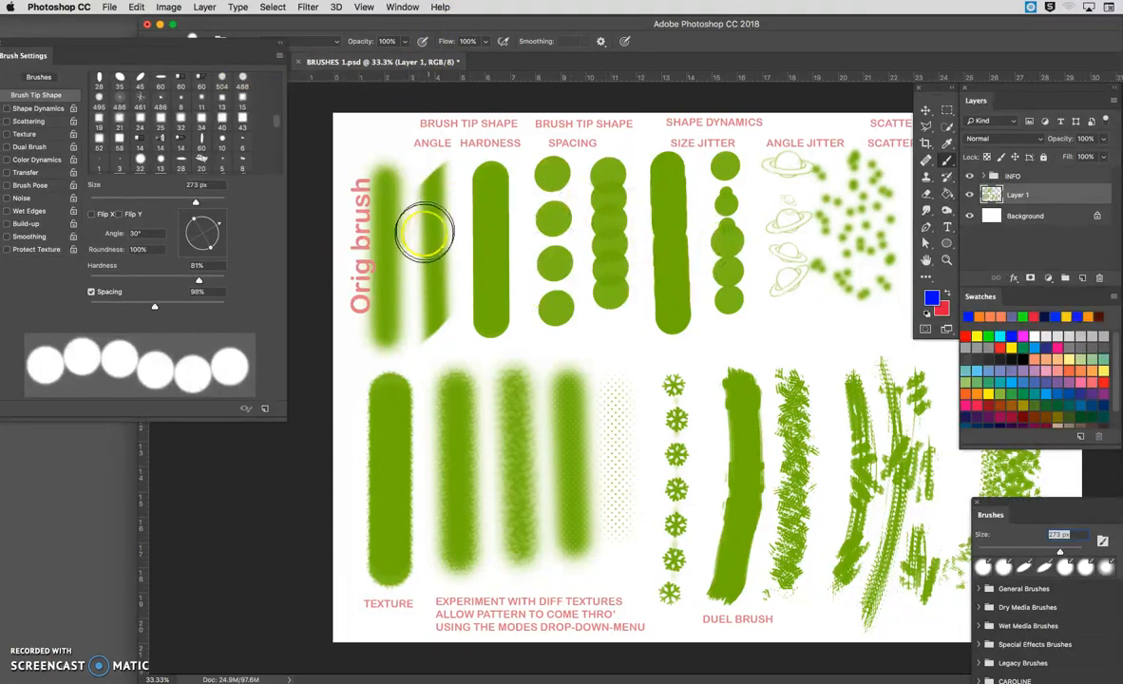
# Step: Switch to the Untitled-1 document and clear all the blue brush strokes from Layer 2
pyautogui.moveTo(343, 25)
pyautogui.mouseDown()
pyautogui.moveTo(410, 26)
pyautogui.moveTo(260, 22)
pyautogui.mouseUp()
pyautogui.click(363, 57)
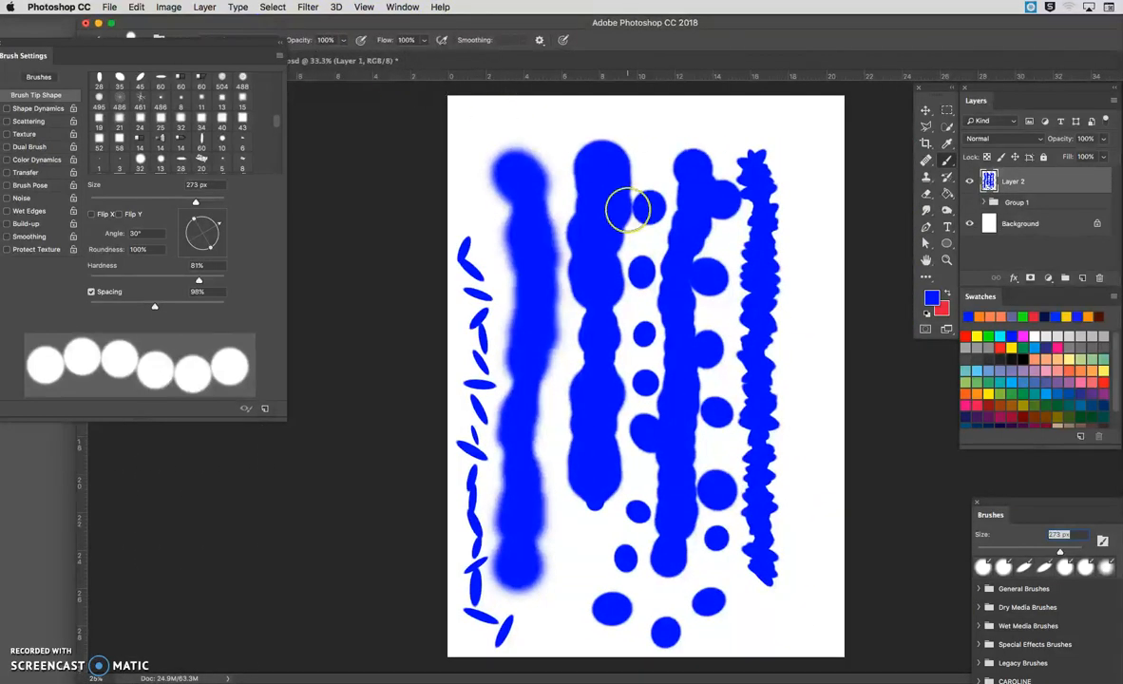
pyautogui.press('Delete')
pyautogui.press('super+d')
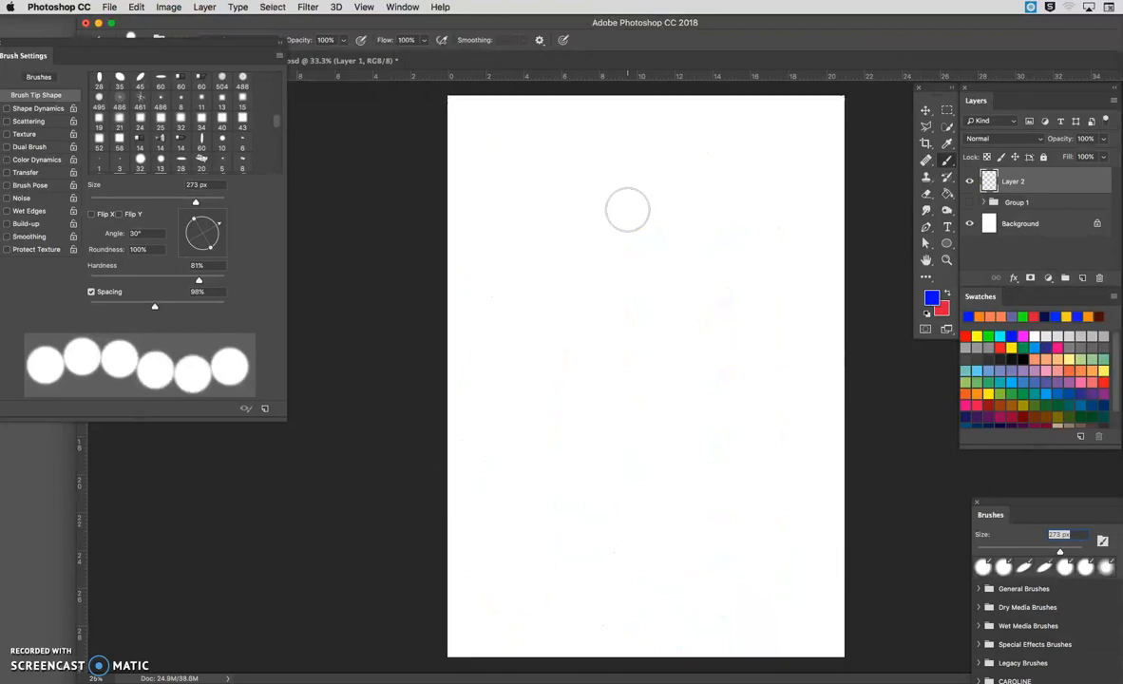
# Step: Draw a closed eight-point path with straight and curved segments across the upper part of the blank page using the Pen tool
pyautogui.click(926, 228)
pyautogui.click(526, 200)
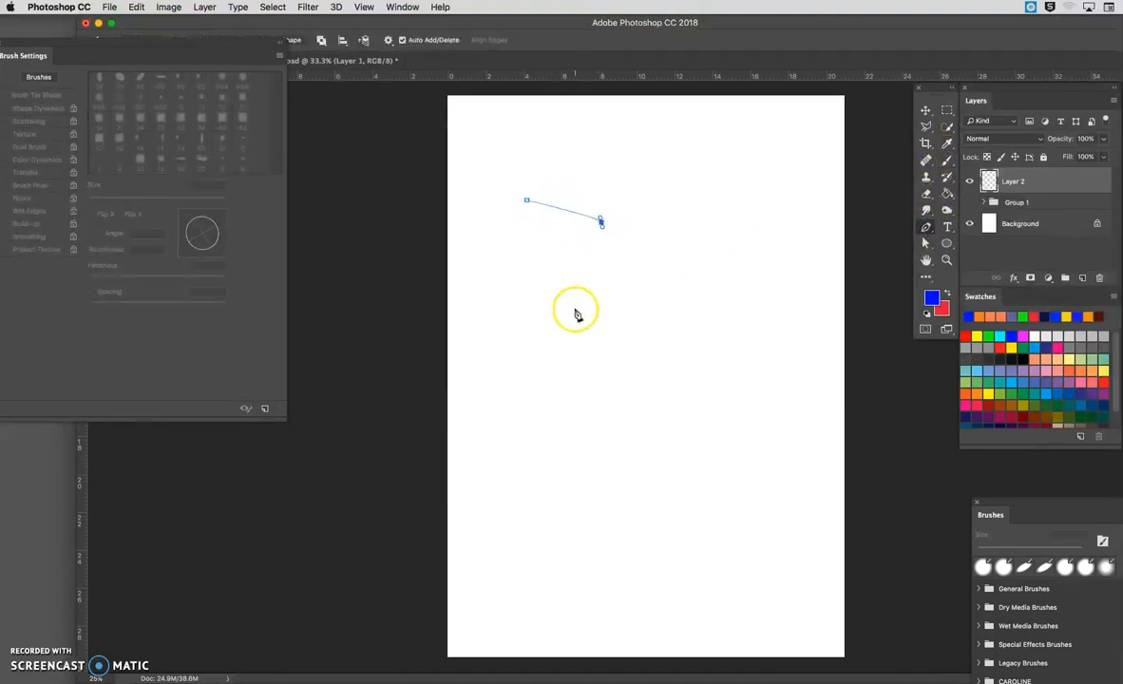
pyautogui.moveTo(485, 393); pyautogui.dragTo(529, 471)
pyautogui.moveTo(552, 510); pyautogui.dragTo(614, 494)
pyautogui.moveTo(664, 414); pyautogui.dragTo(694, 378)
pyautogui.moveTo(726, 305); pyautogui.dragTo(730, 274)
pyautogui.moveTo(621, 167); pyautogui.dragTo(584, 180)
pyautogui.click(526, 200)
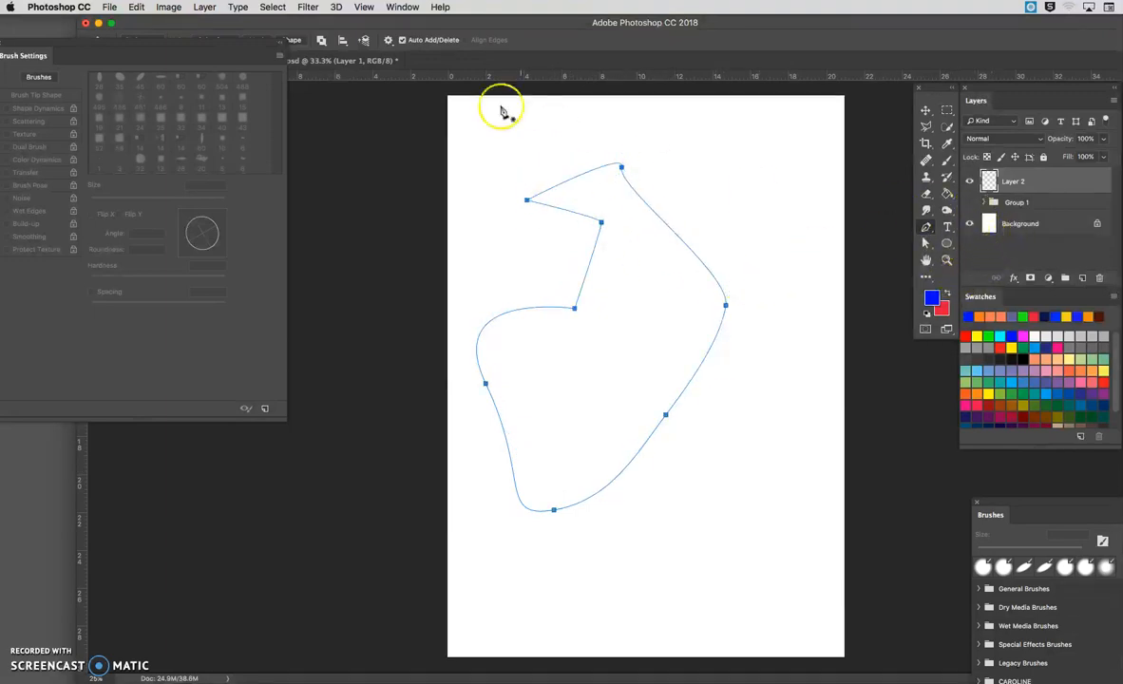
# Step: Display the Paths panel beside the drawn shape and save the work path as Path 1
pyautogui.click(402, 6)
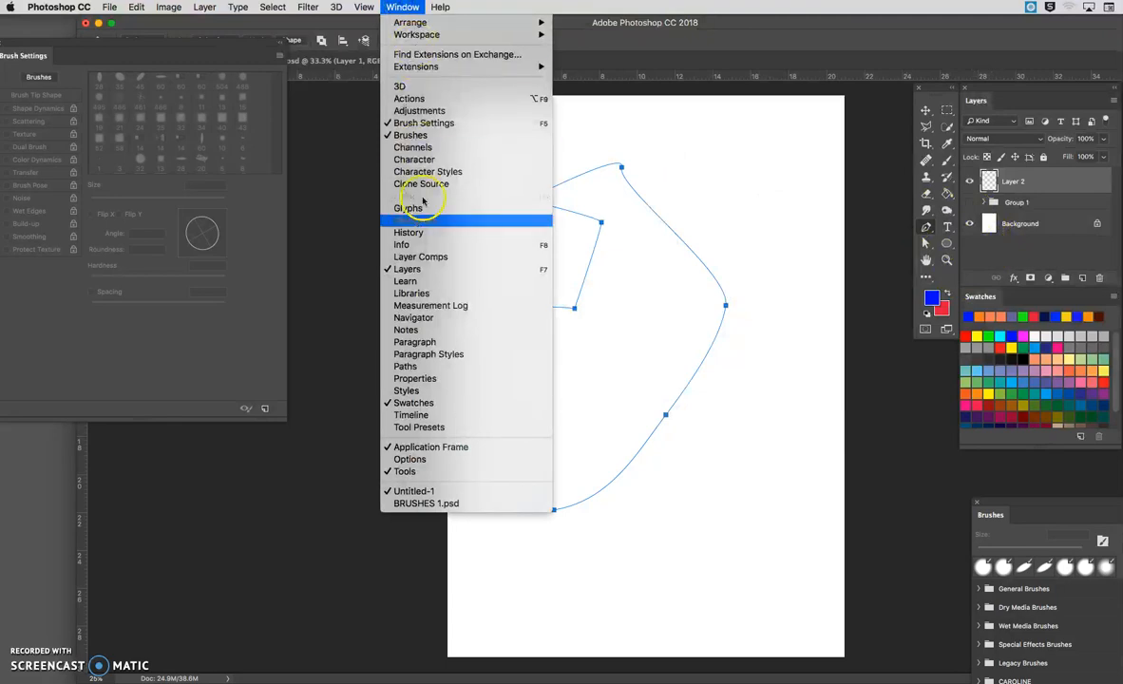
pyautogui.click(428, 366)
pyautogui.moveTo(451, 167); pyautogui.dragTo(793, 109)
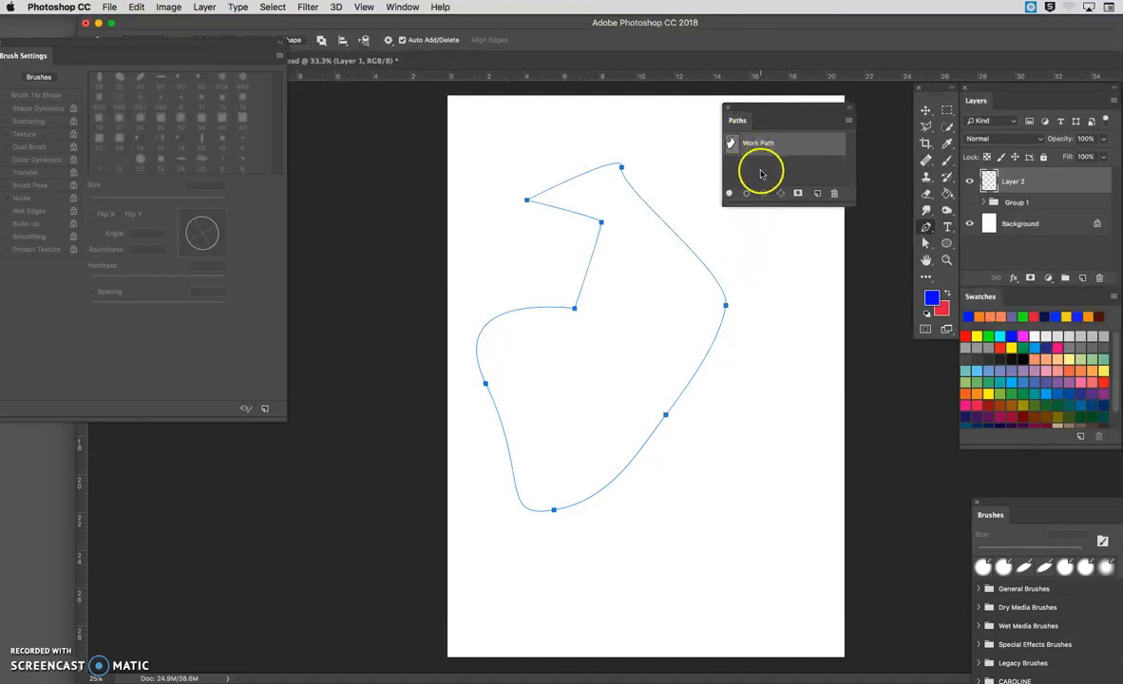
pyautogui.click(763, 174)
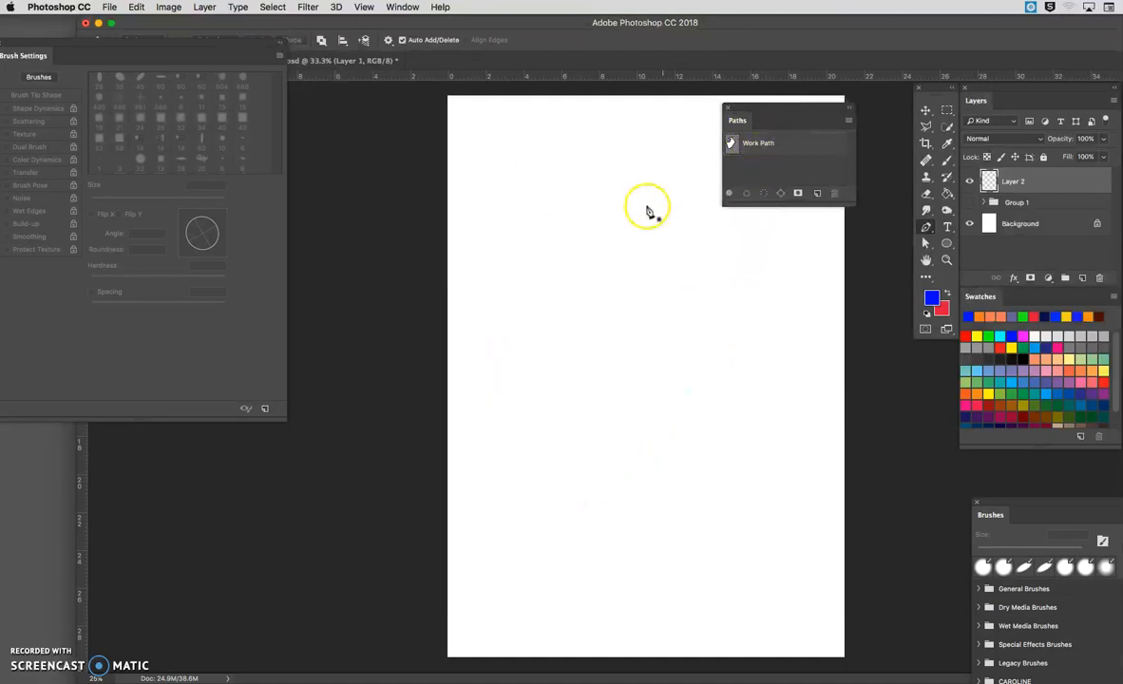
pyautogui.click(793, 145)
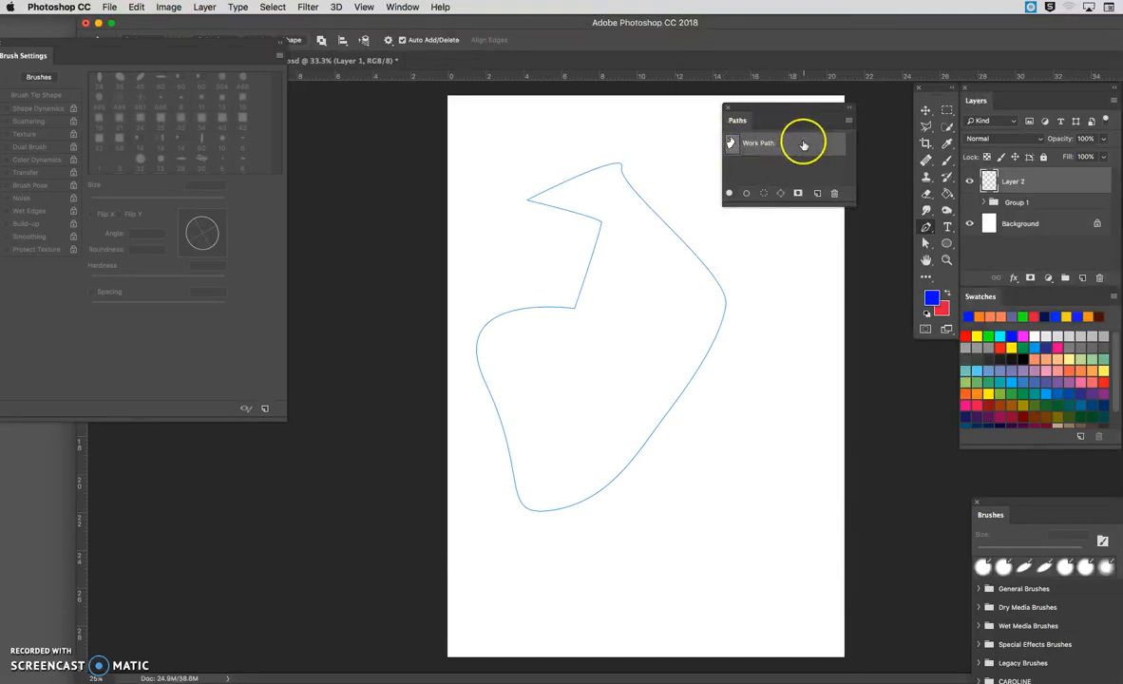
pyautogui.doubleClick(802, 145)
pyautogui.click(682, 325)
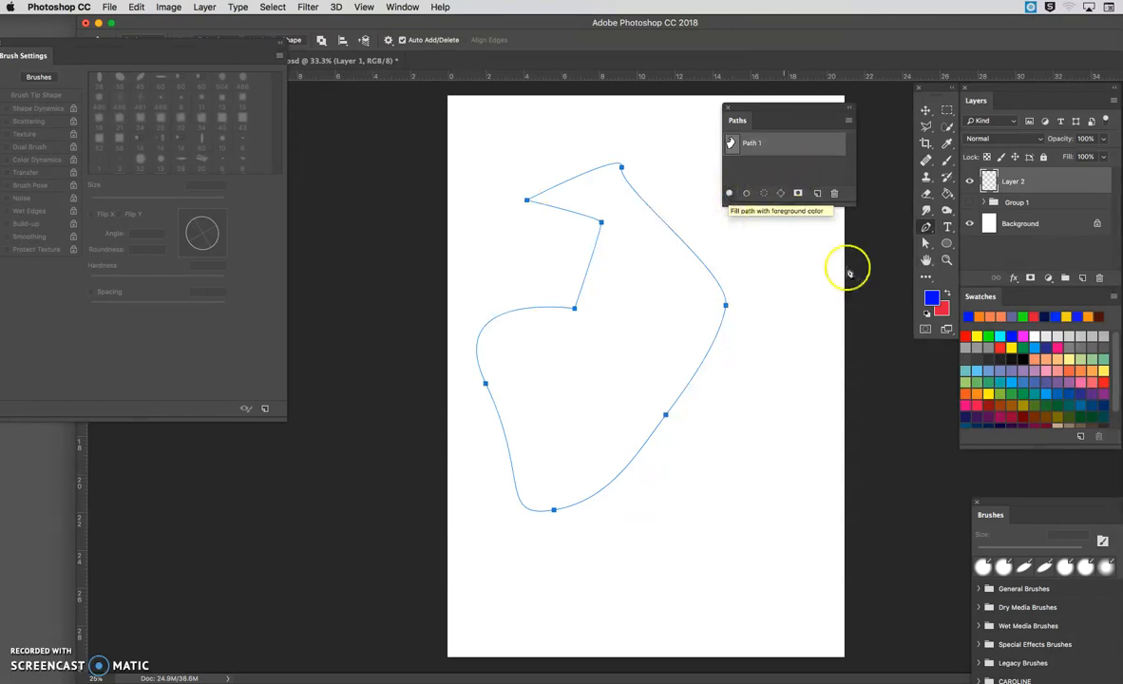
# Step: Try filling Path 1 with the foreground color, undo the fill, and review the selection and work path options
pyautogui.click(729, 194)
pyautogui.press('super+z')
pyautogui.click(762, 194)
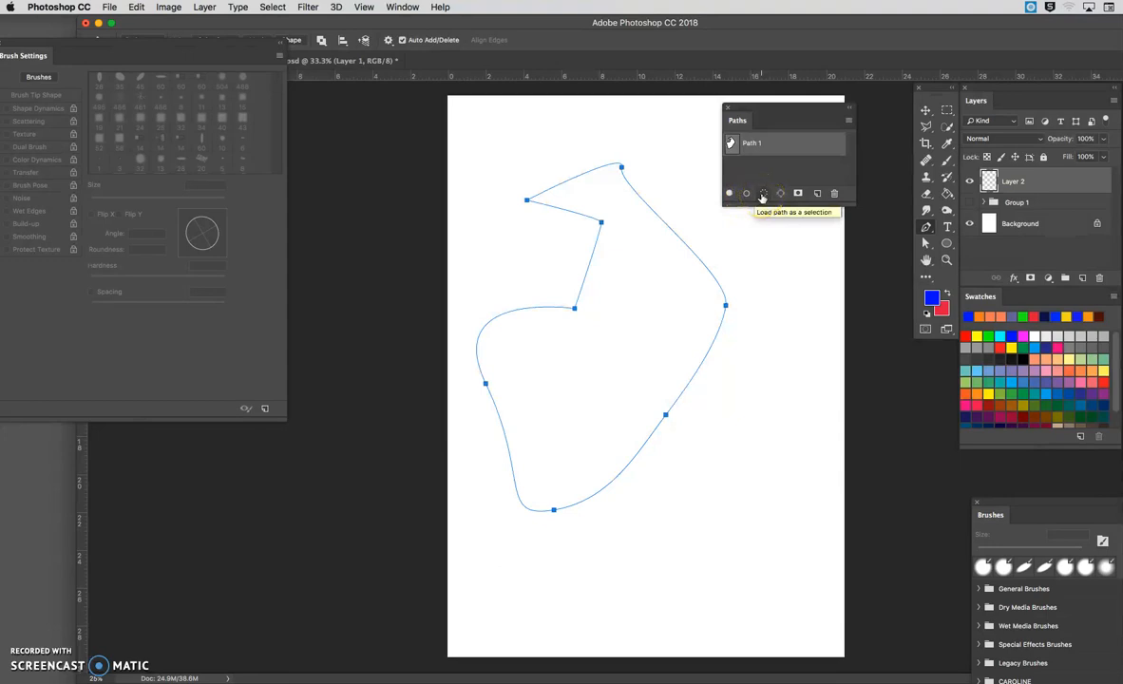
pyautogui.click(780, 195)
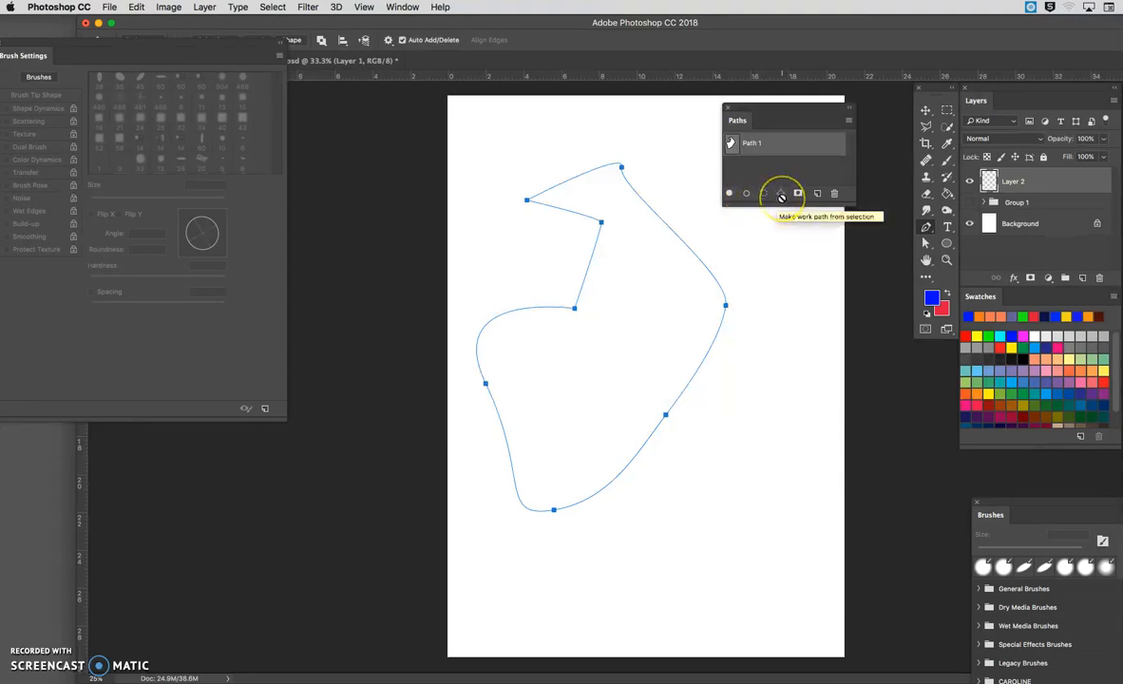
pyautogui.click(764, 200)
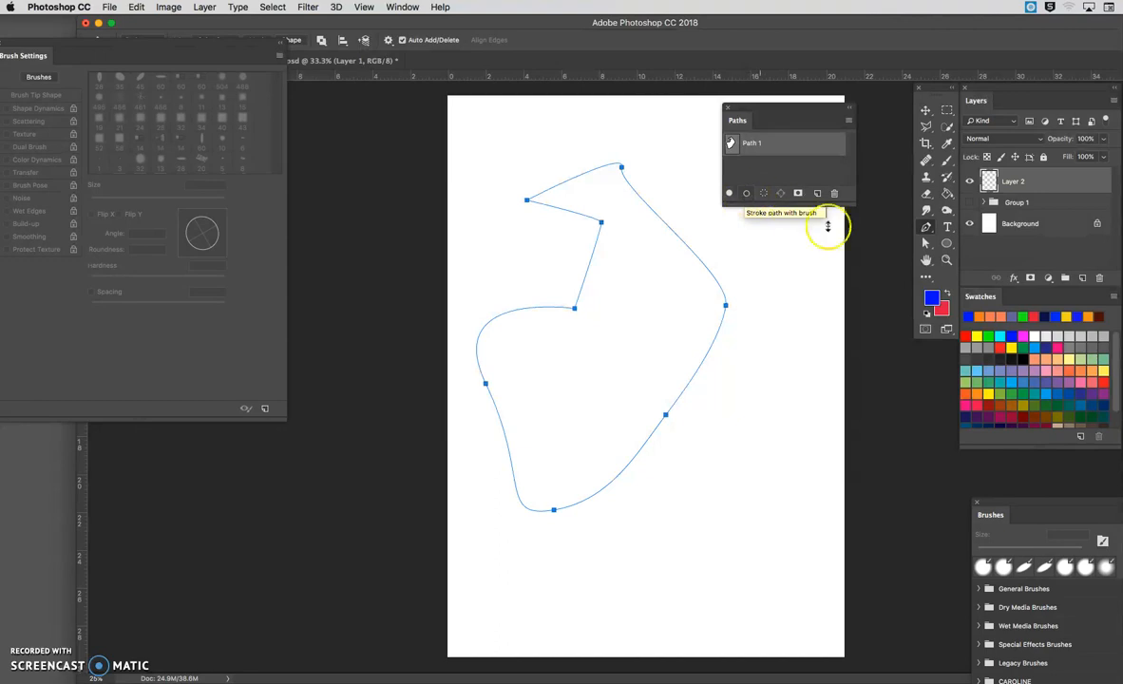
# Step: Activate the Brush tool and choose the 30 px circle-outline brush tip
pyautogui.click(946, 159)
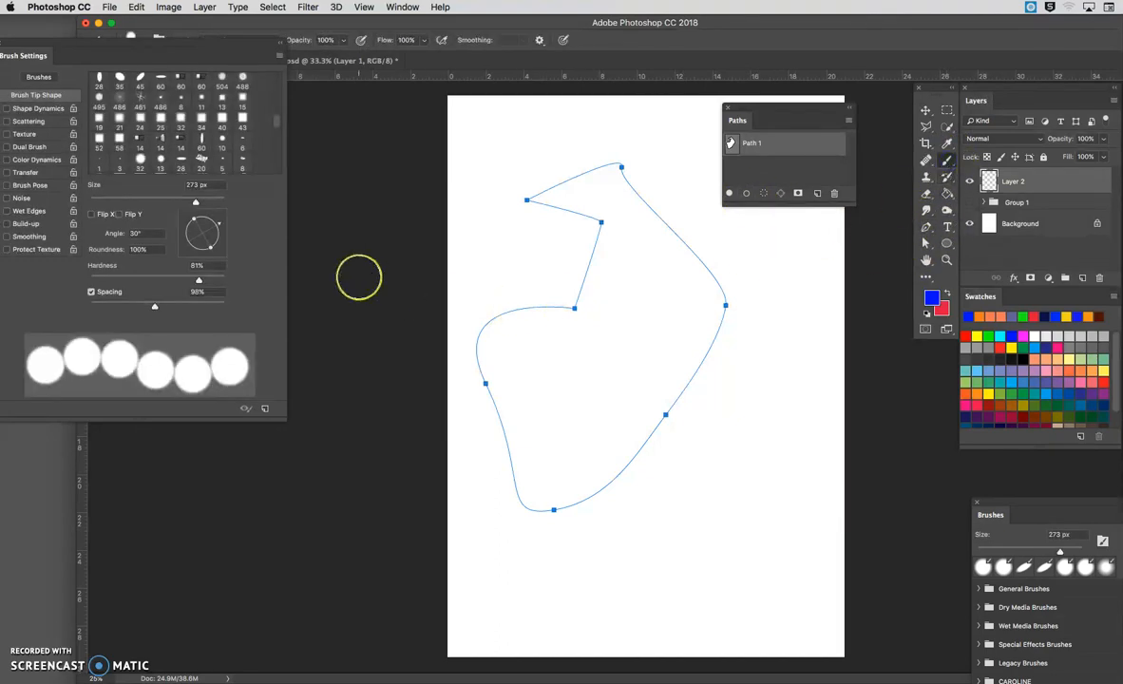
pyautogui.scroll(3, 142, 111)
pyautogui.scroll(-6, 142, 111)
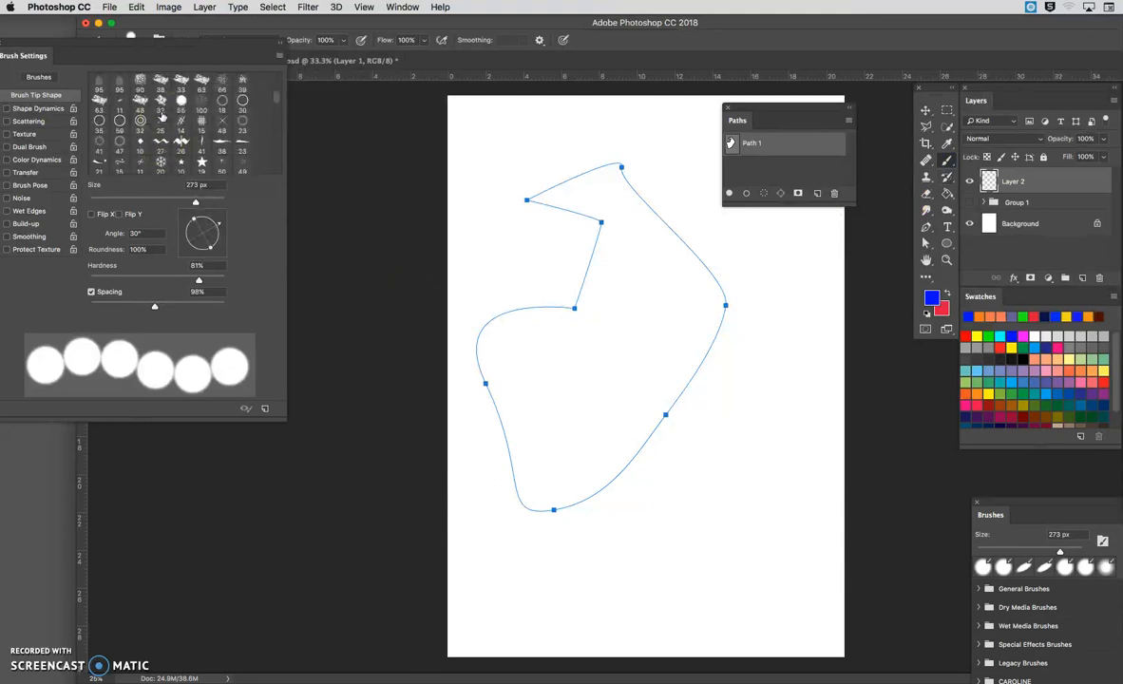
pyautogui.click(242, 100)
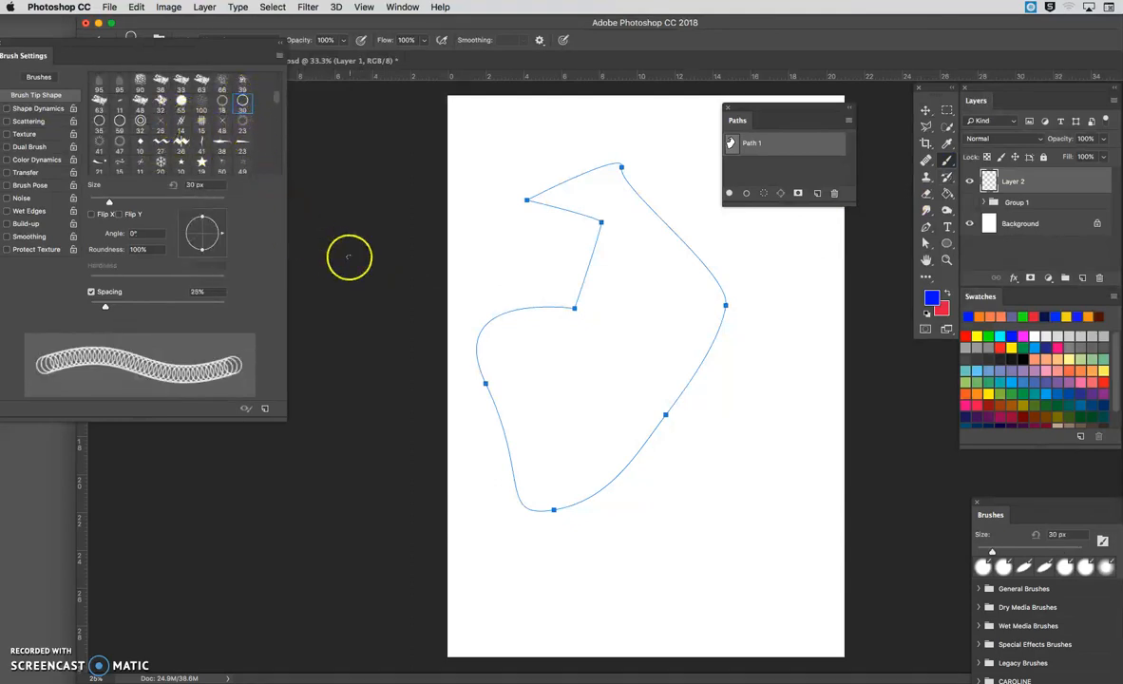
# Step: Set the brush spacing to 45% and size to 82 px, and stroke Path 1 with the brush
pyautogui.moveTo(107, 309); pyautogui.dragTo(117, 308)
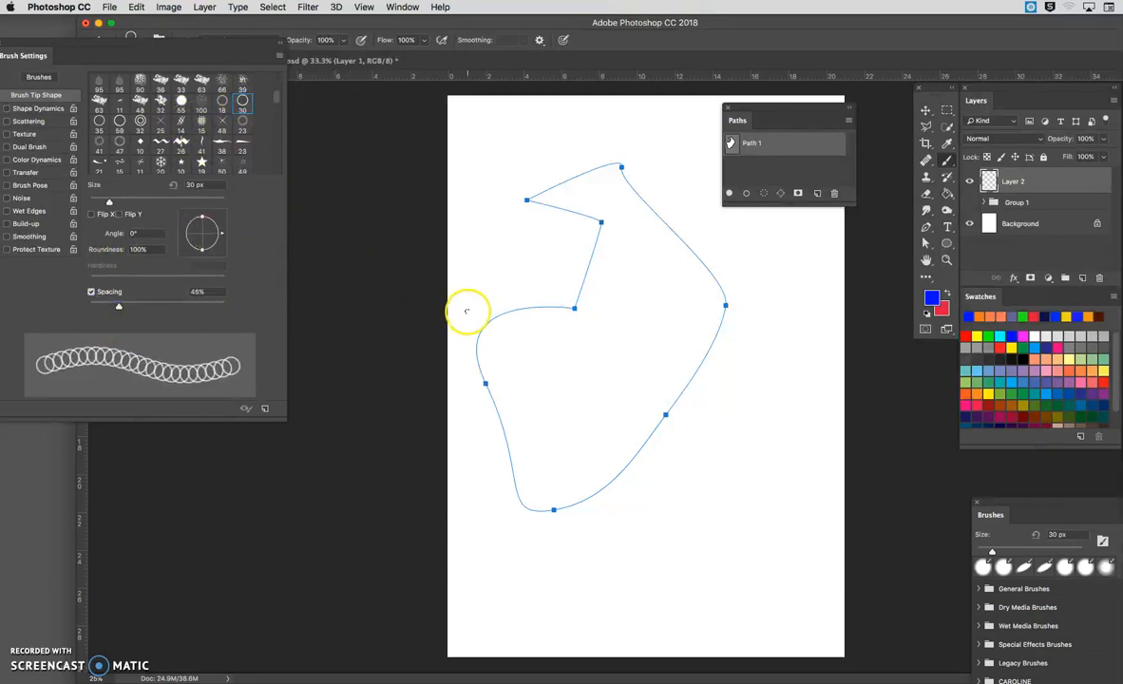
pyautogui.moveTo(108, 201); pyautogui.dragTo(143, 201)
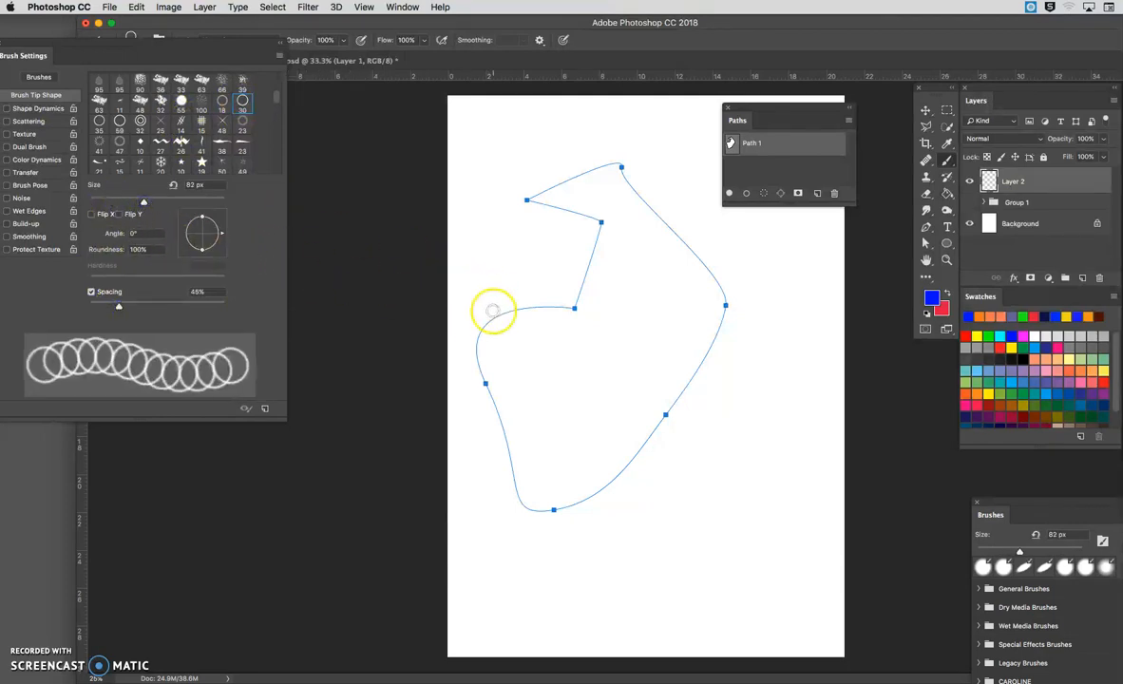
pyautogui.click(746, 195)
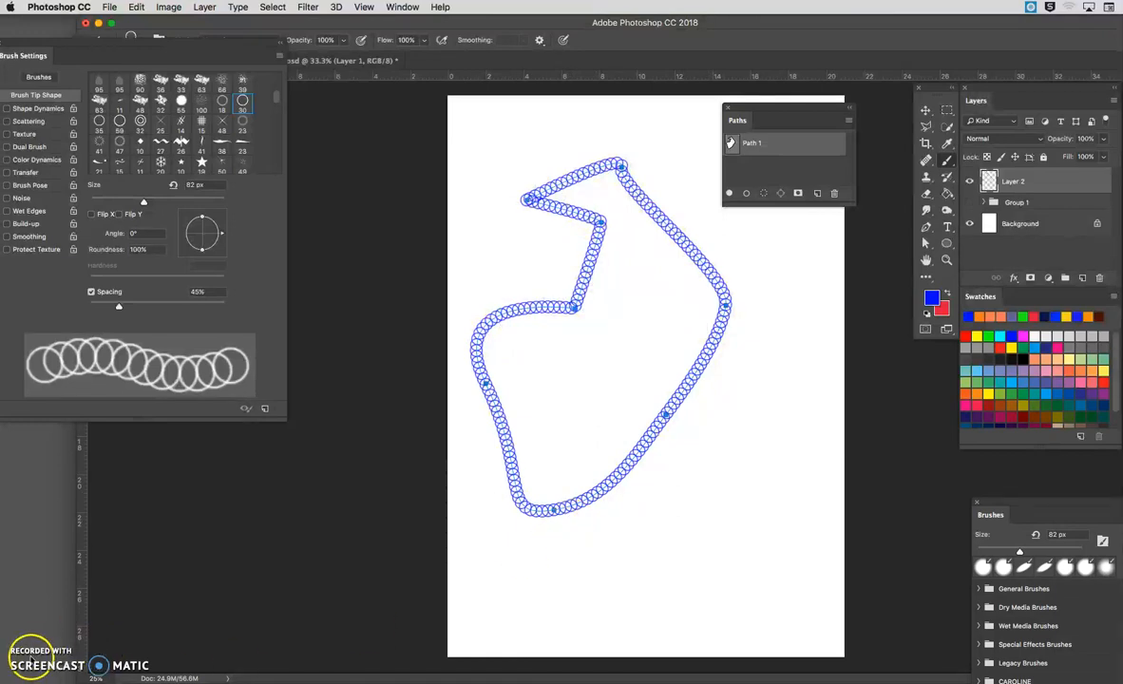
pyautogui.click(32, 657)
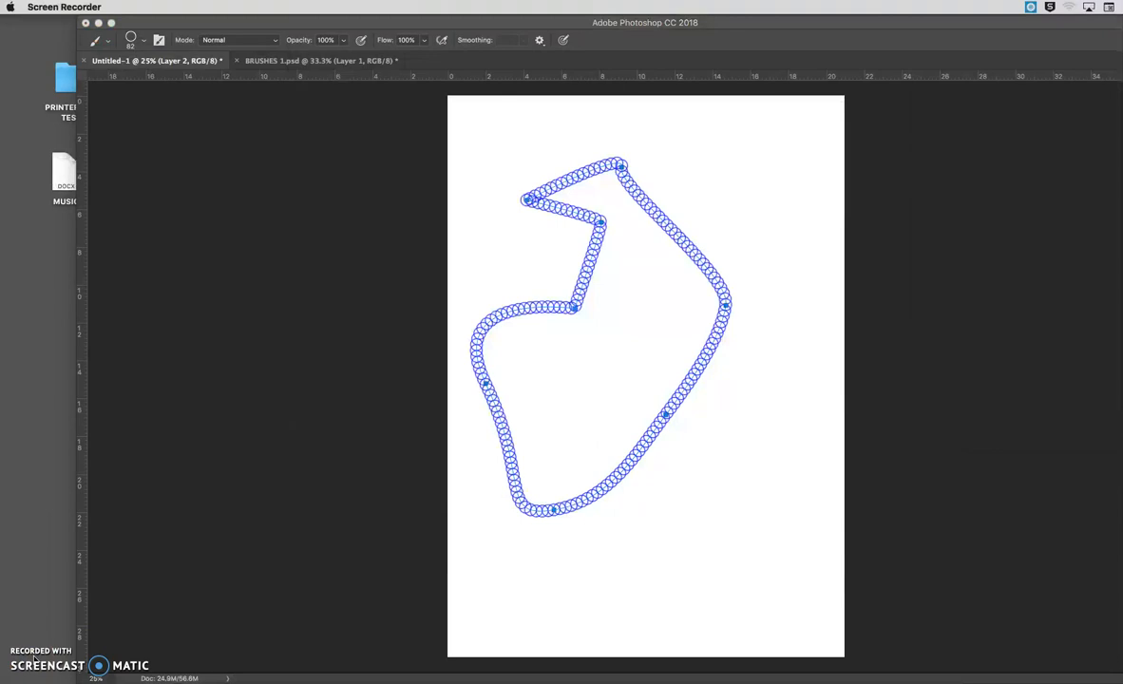
pyautogui.click(219, 626)
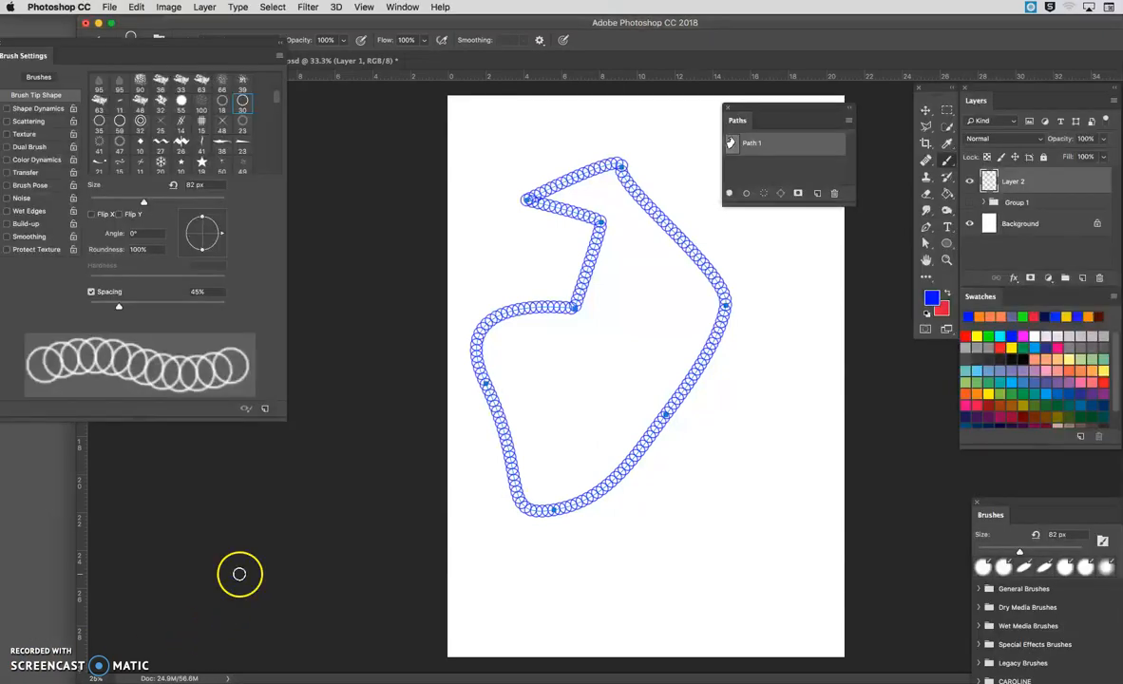